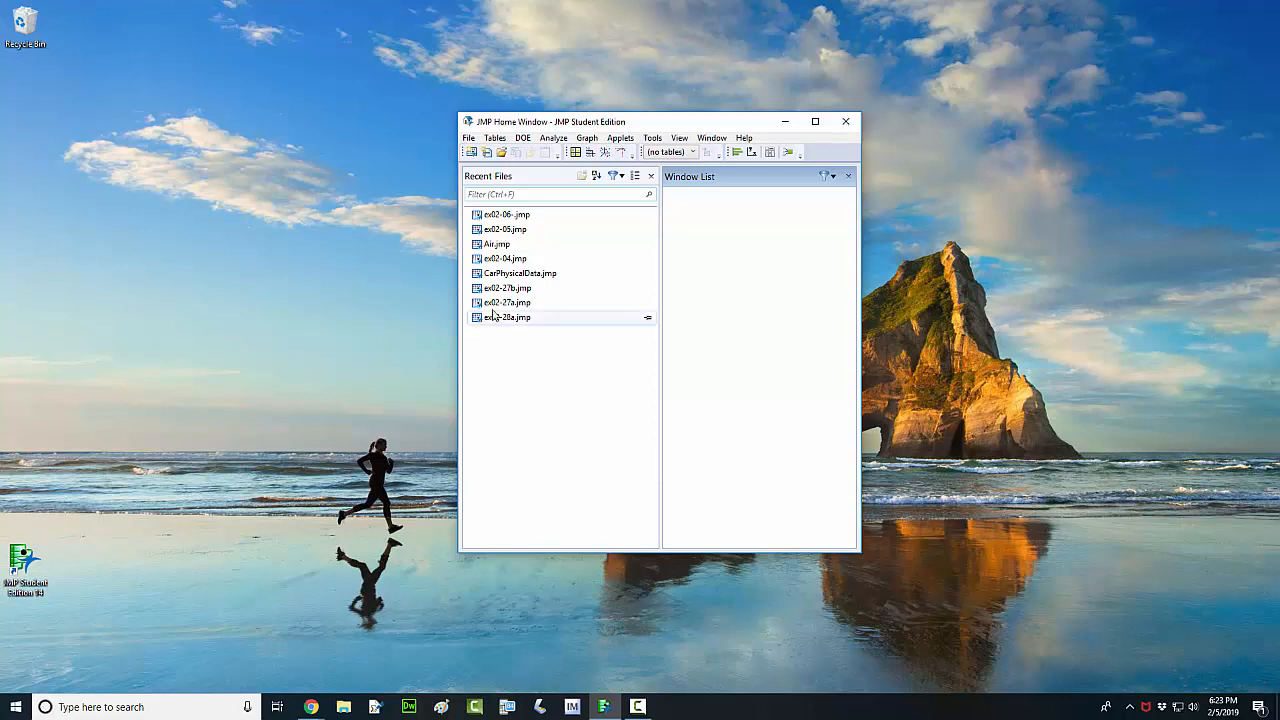
double_click(498, 216)
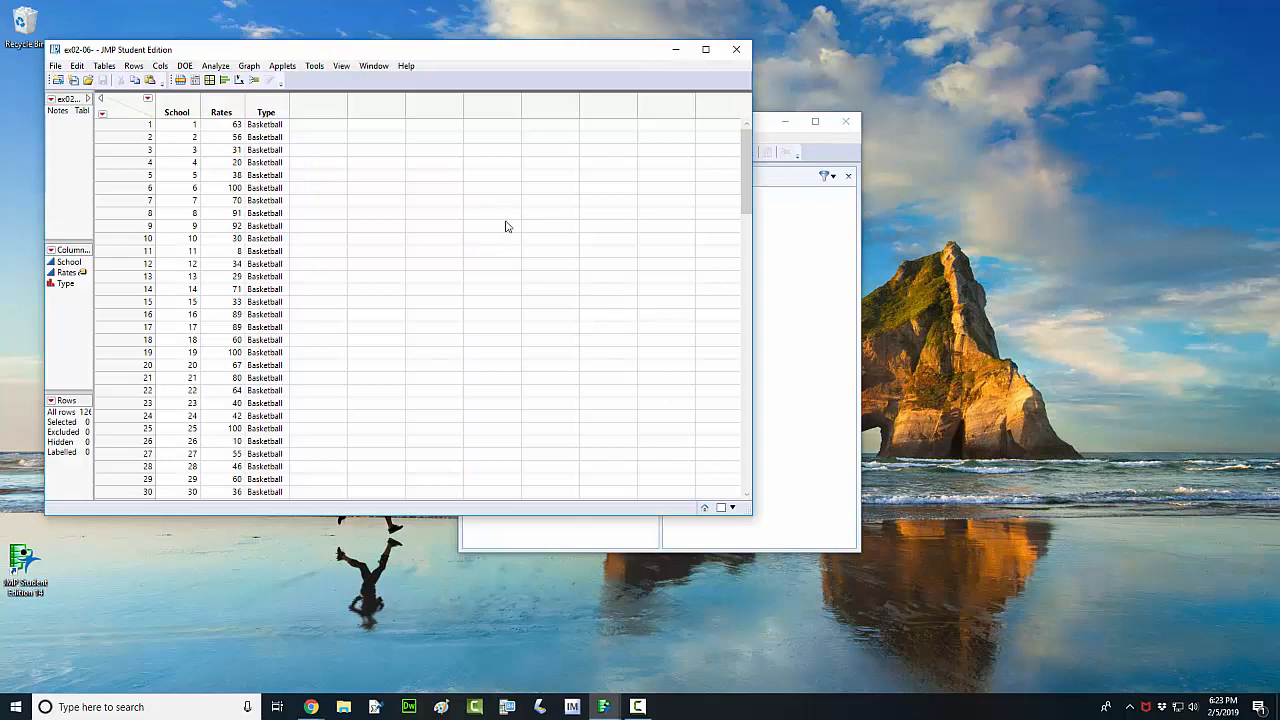
left_click(252, 67)
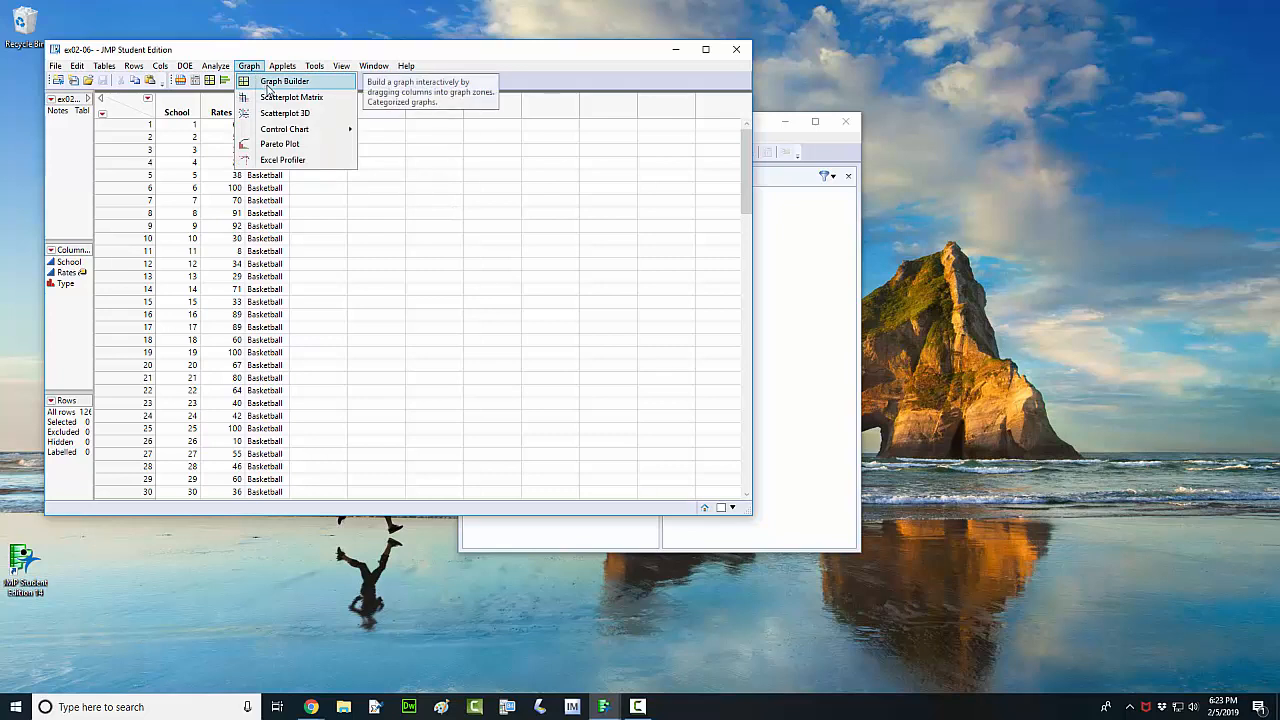
left_click(740, 49)
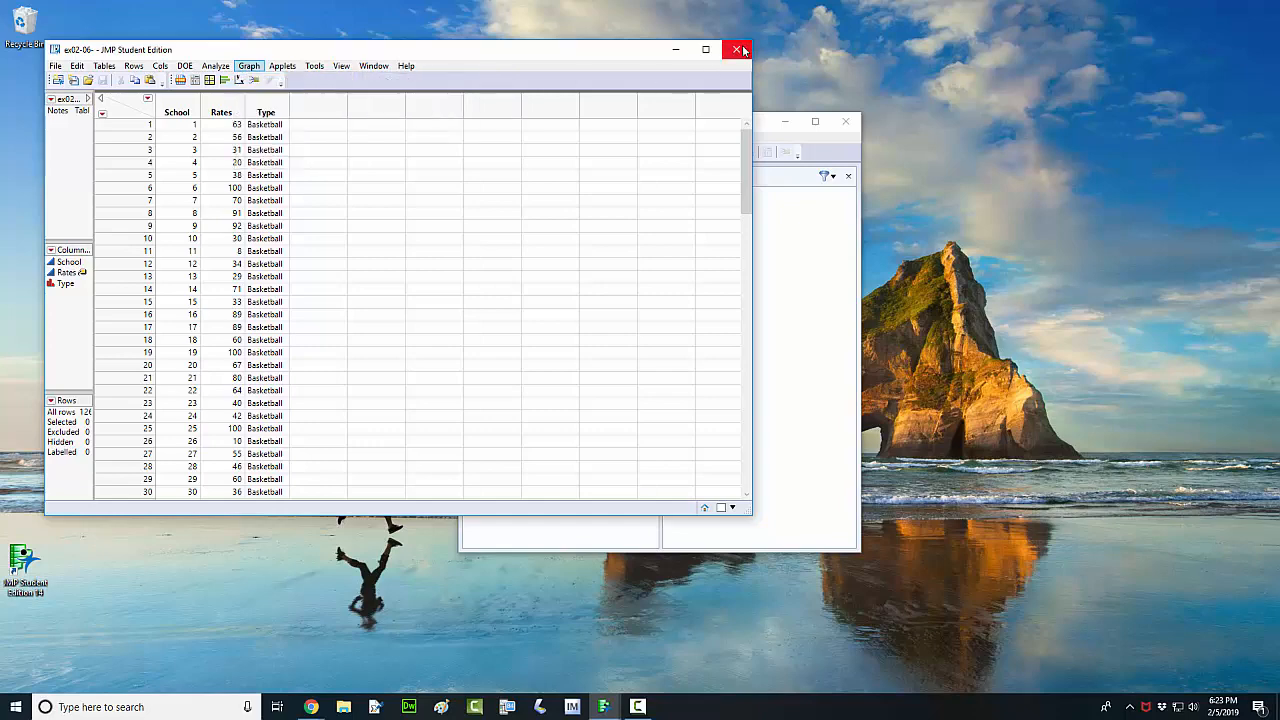
left_click(741, 50)
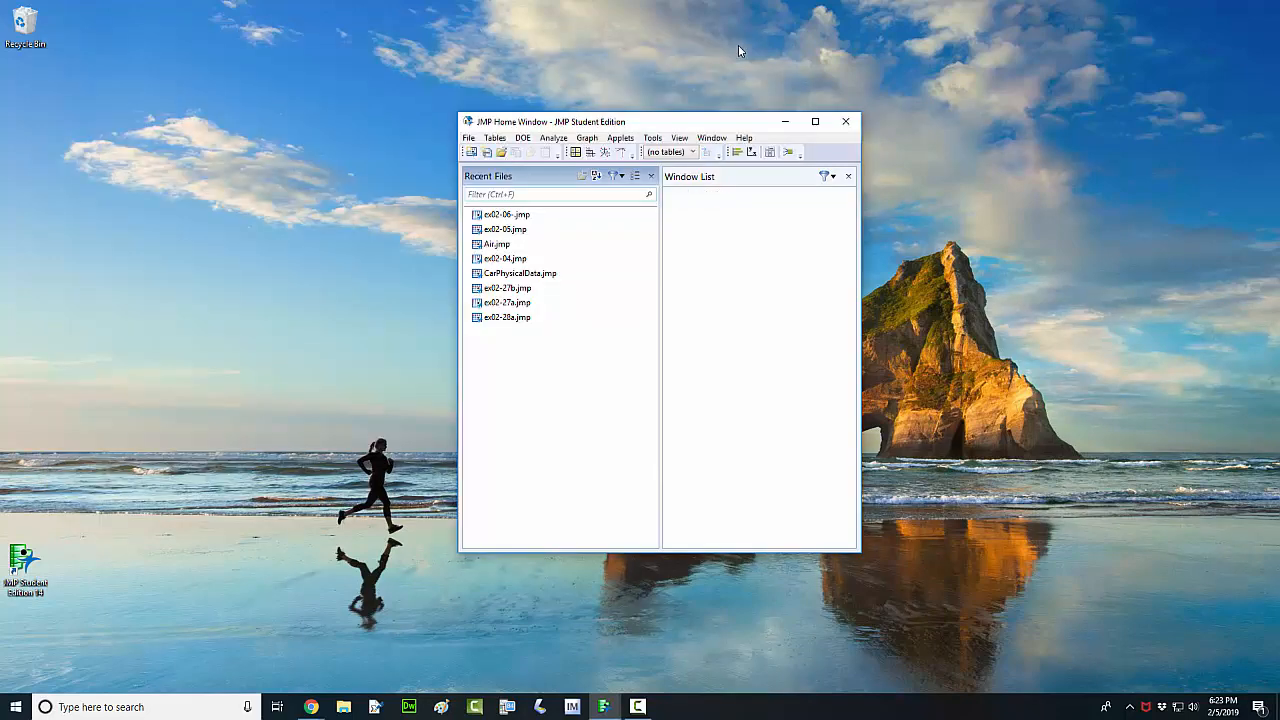
Launch the Dot Plot teaching demonstration from the sample data index, using the ex02-06- data table.
left_click(744, 139)
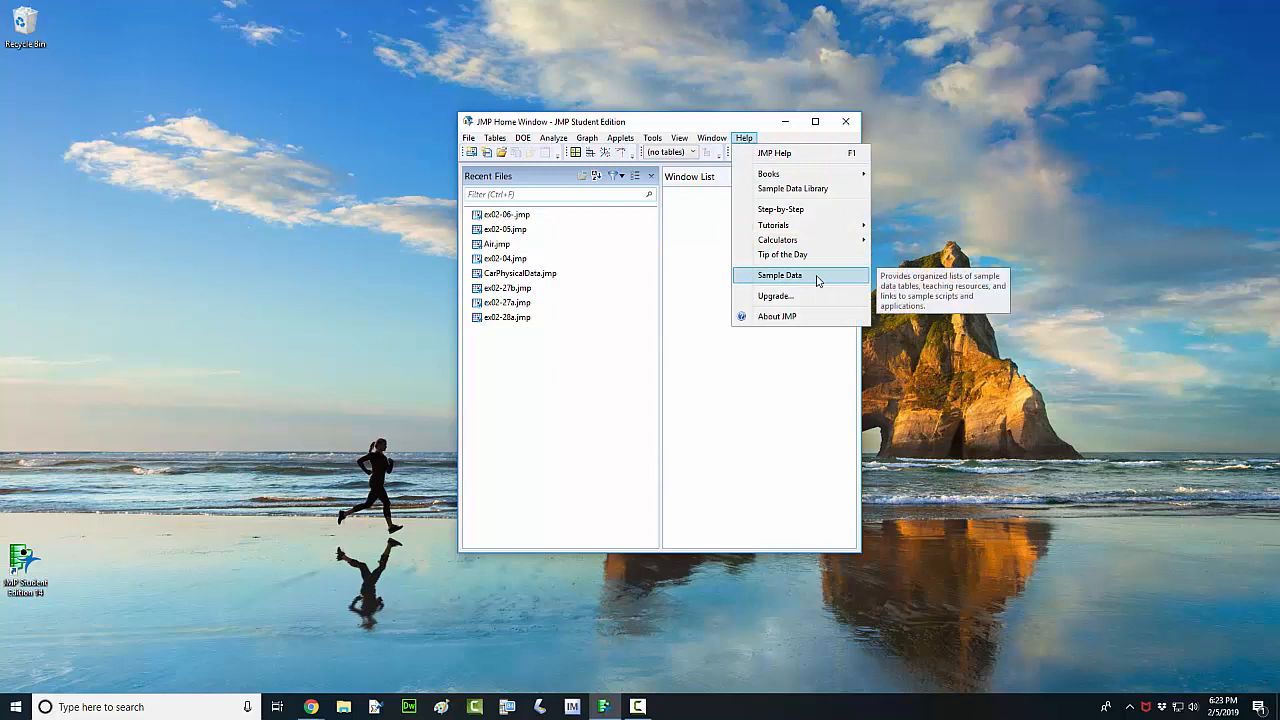
left_click(780, 275)
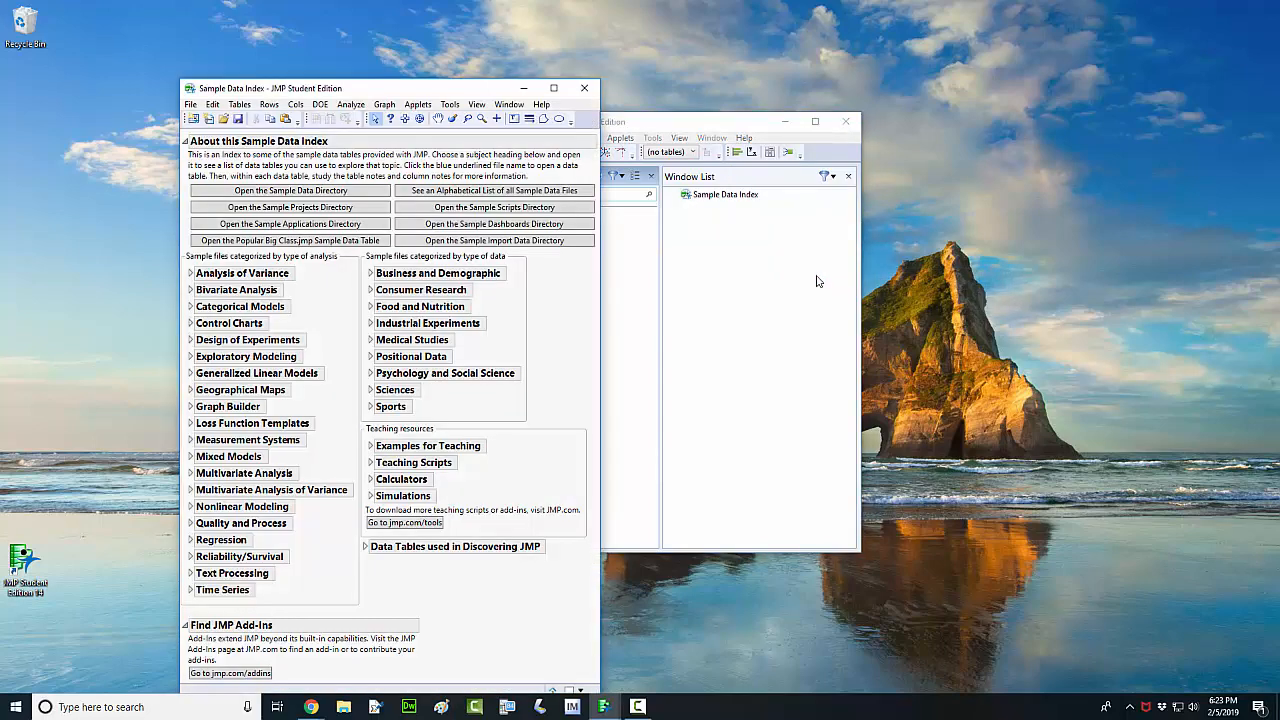
left_click(370, 463)
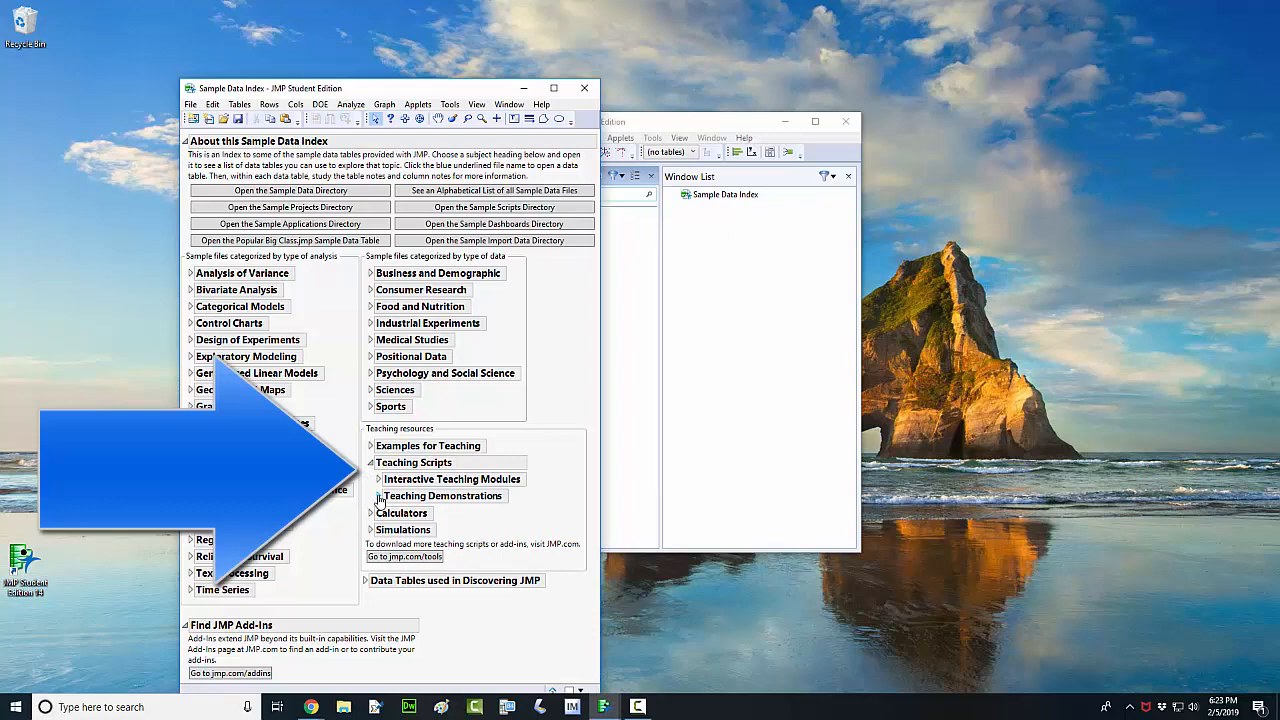
left_click(379, 498)
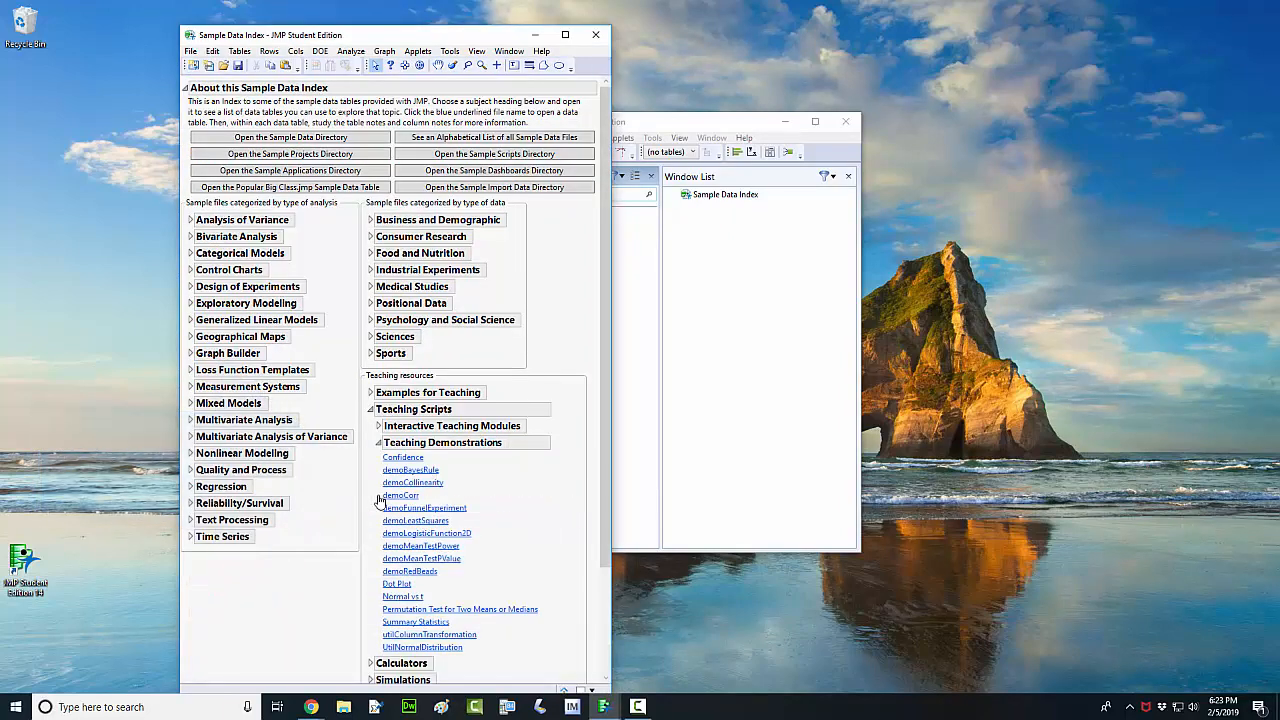
left_click(400, 584)
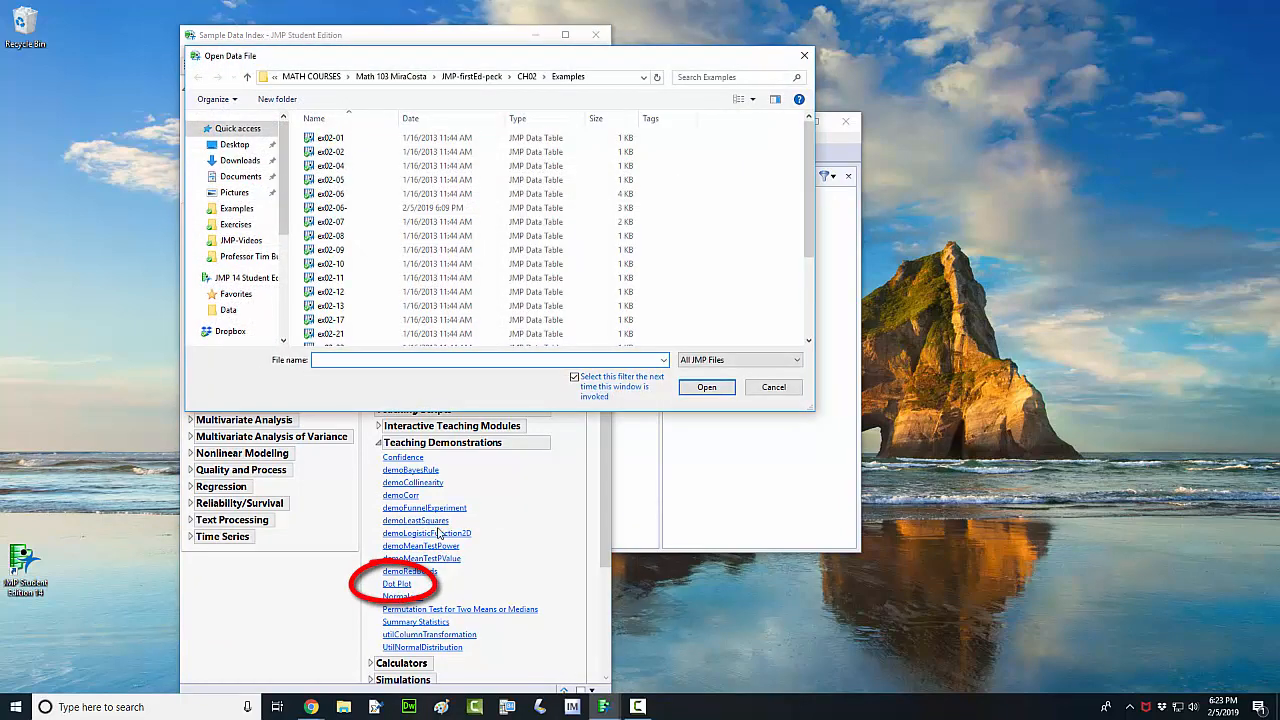
double_click(328, 208)
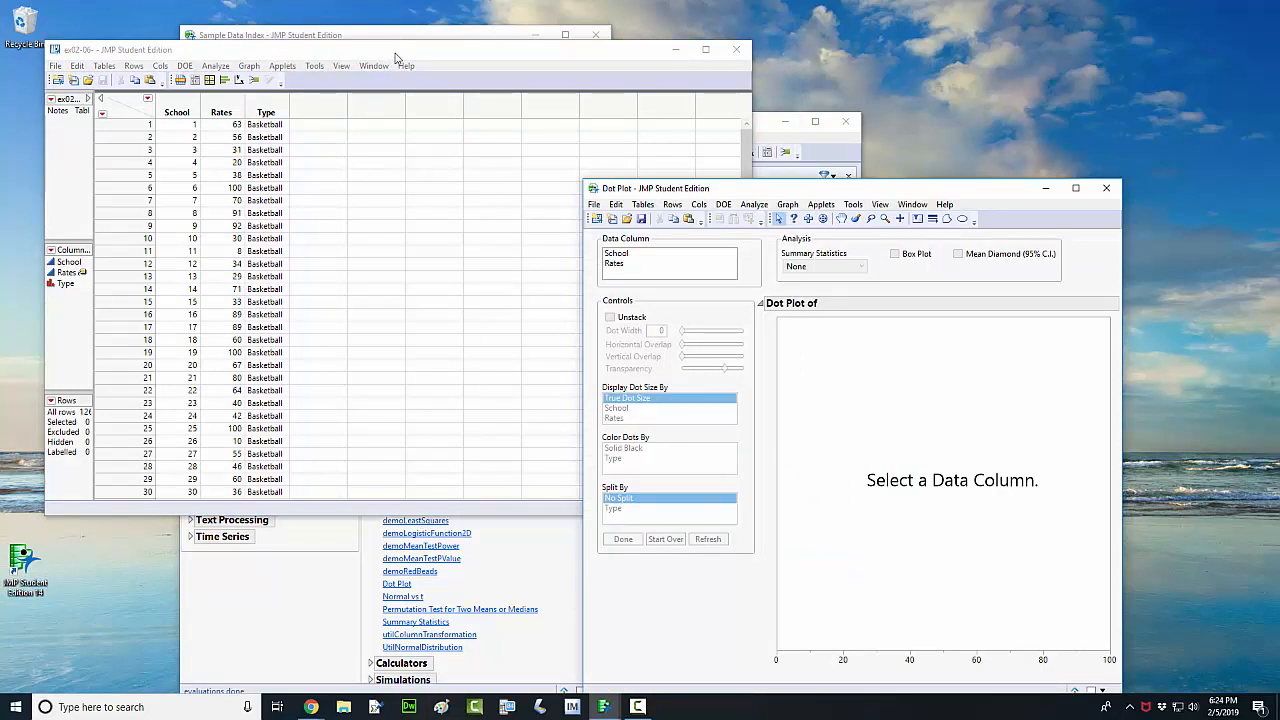
Create a dot plot of Rates split by Type and reduce the dot width to 1.33.
left_click_drag(735, 195, 562, 147)
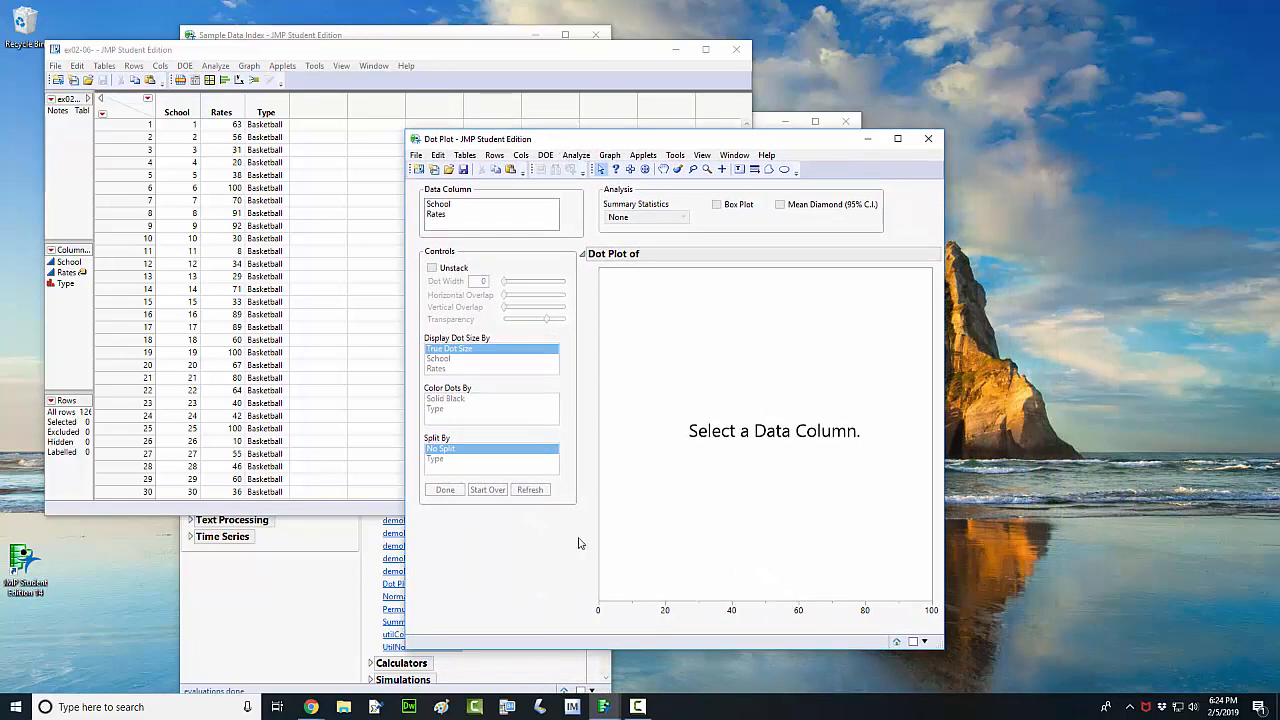
left_click(436, 216)
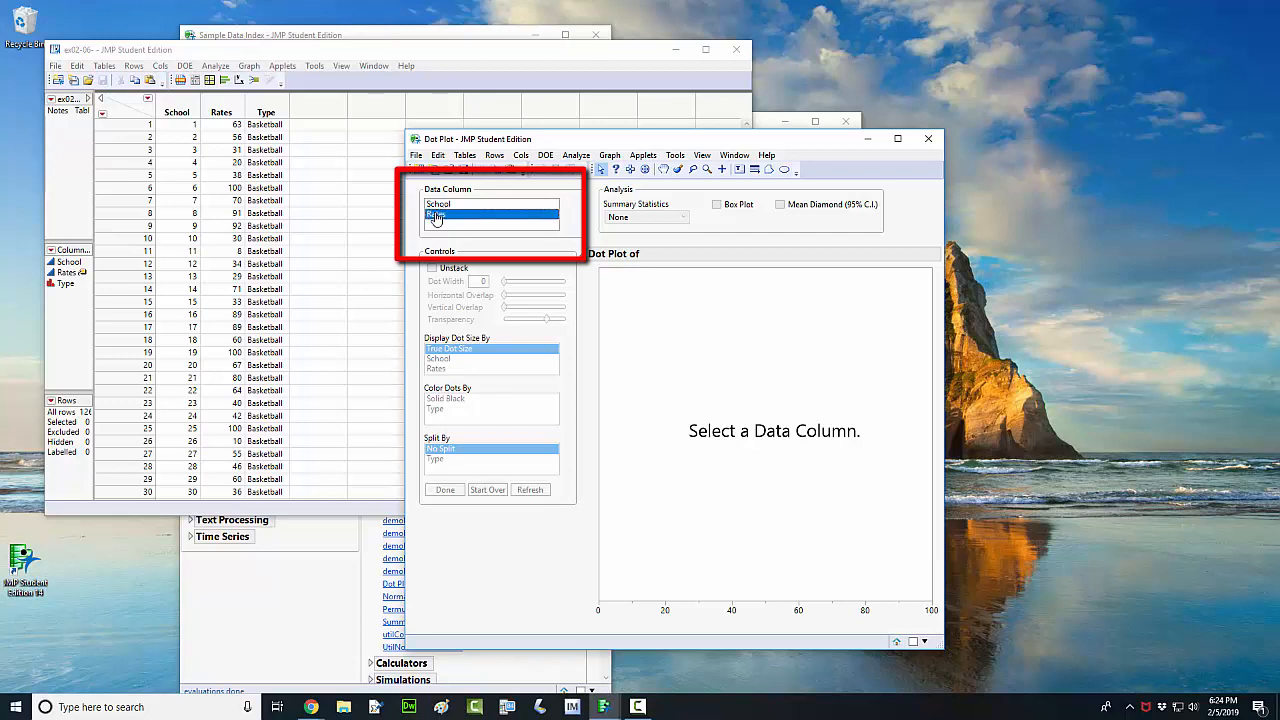
mouse_move(437, 218)
left_mouse_down()
mouse_move(499, 264)
mouse_move(654, 546)
mouse_move(721, 609)
mouse_move(779, 616)
left_mouse_up()
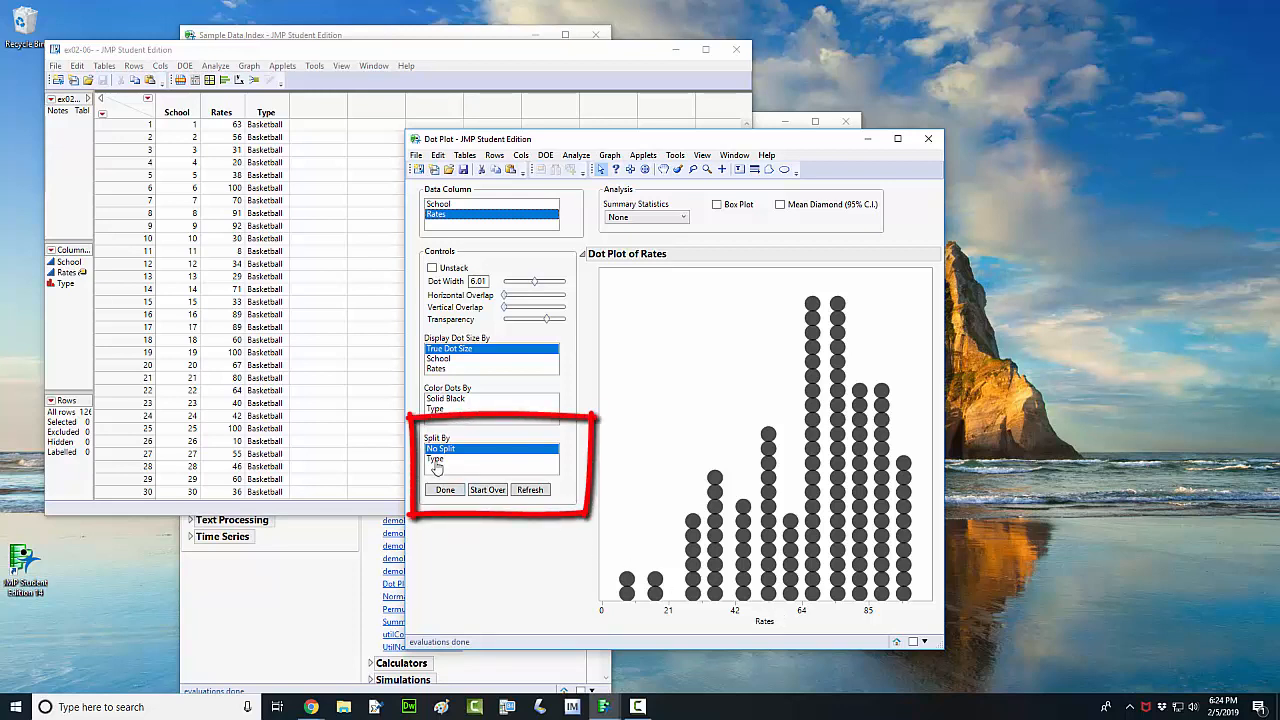
left_click(435, 460)
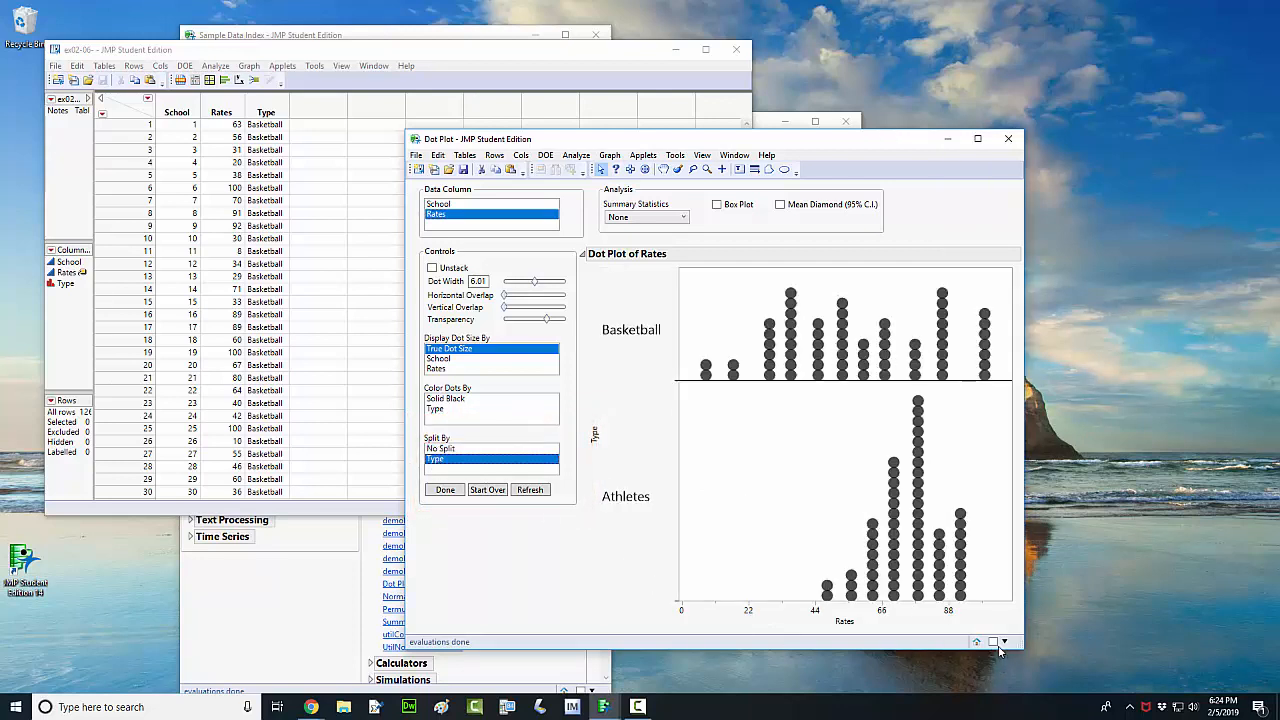
mouse_move(537, 290)
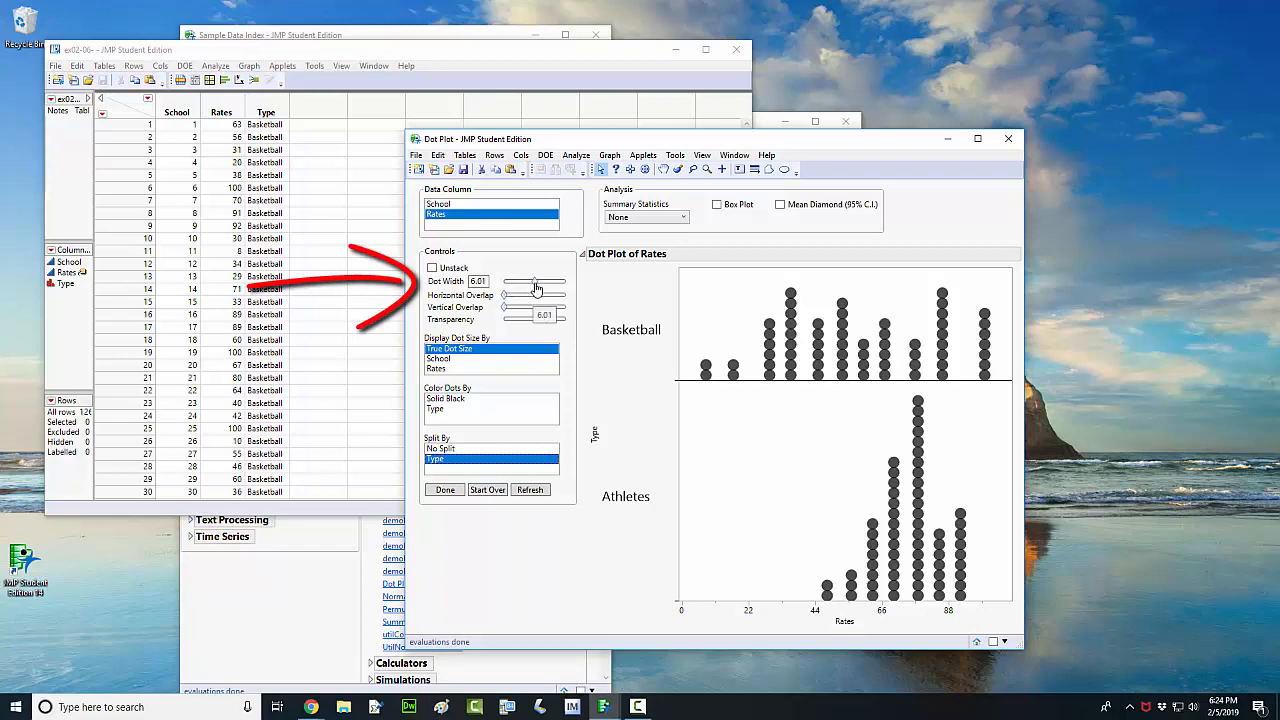
left_click_drag(537, 289, 503, 285)
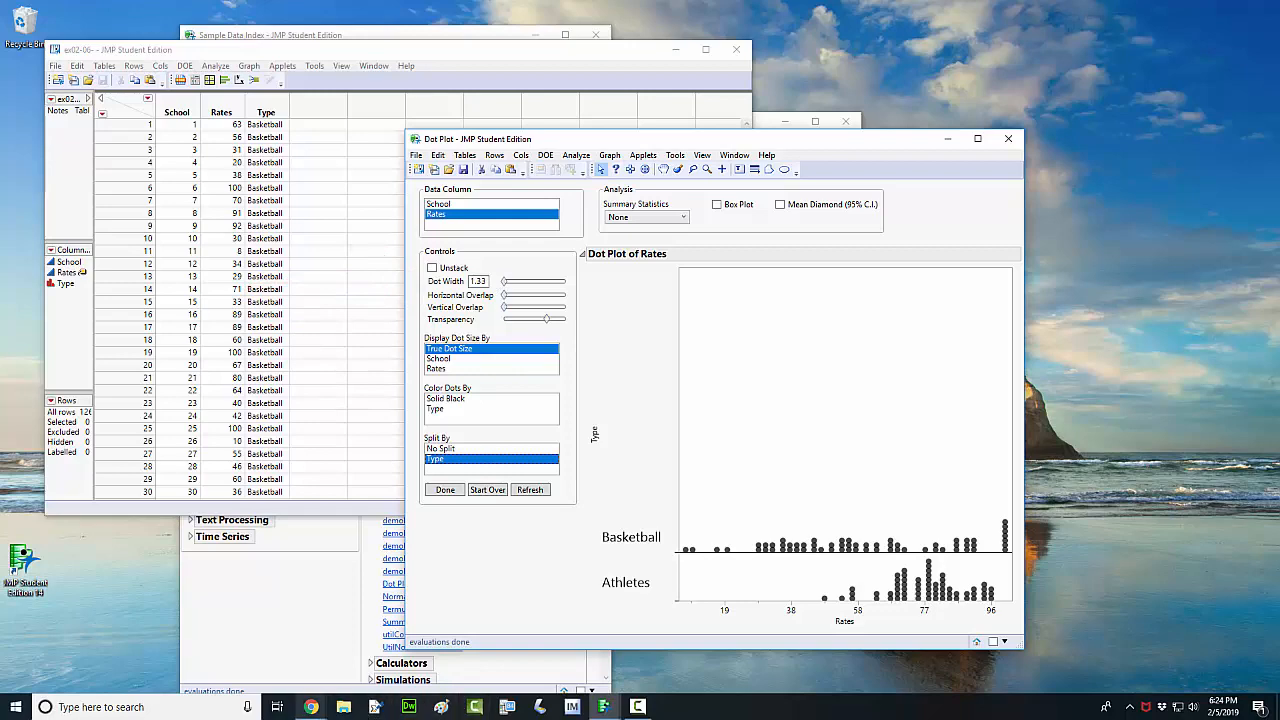
Switch to the Chrome textbook page to examine the comparative dotplot in Figure 2.7, and return to JMP.
mouse_move(311, 707)
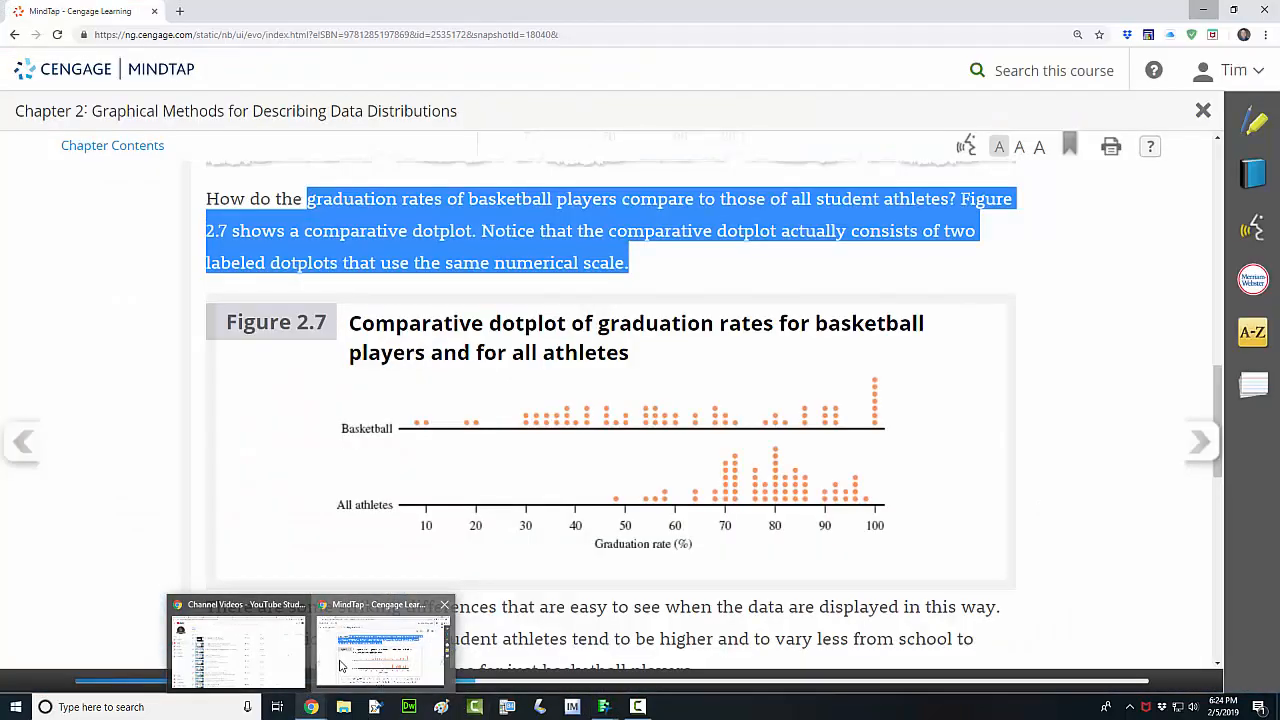
left_click(340, 665)
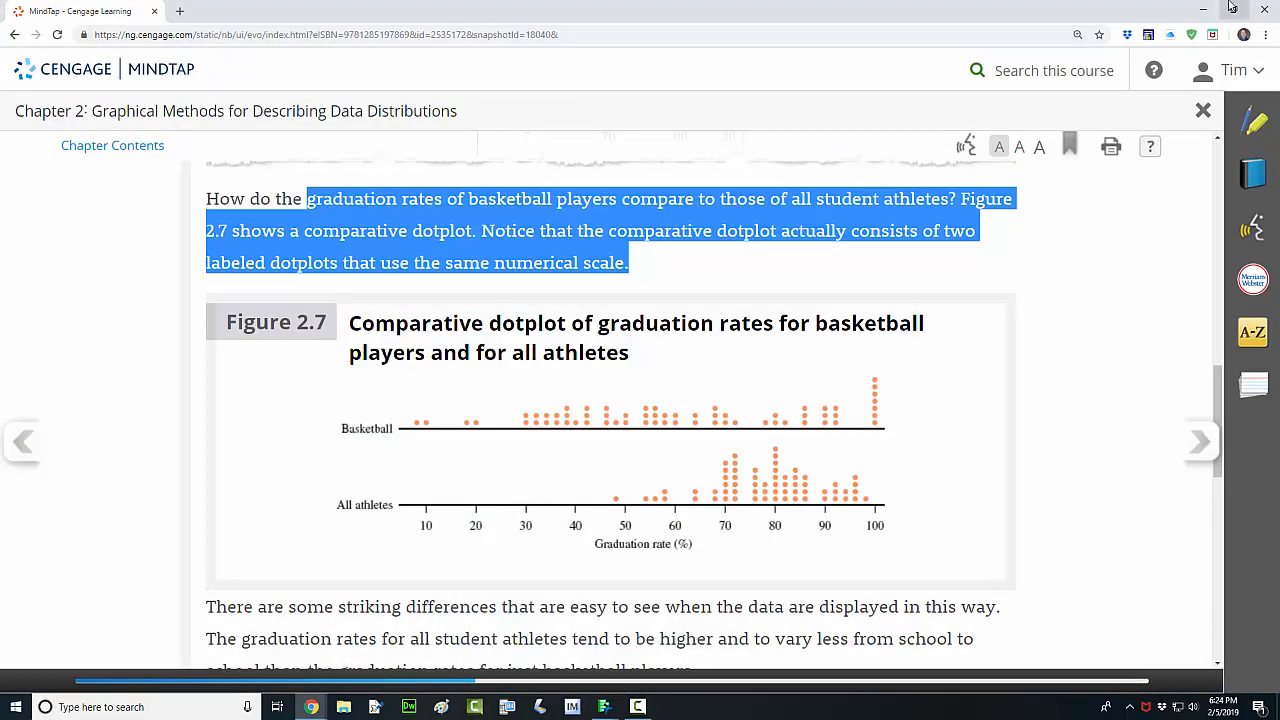
left_click(1196, 12)
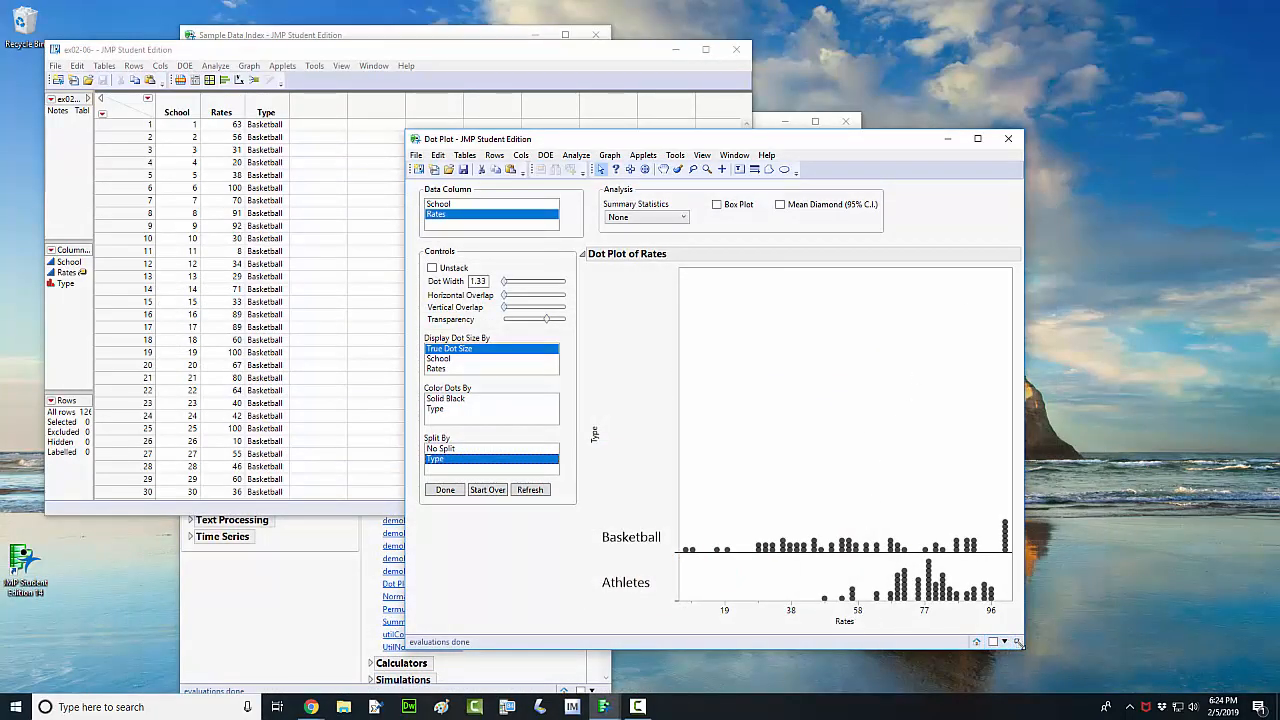
Enlarge the Dot Plot window, widen the graph frame, try to adjust the Rates axis title, and refresh the plot.
left_click_drag(1022, 646, 1142, 645)
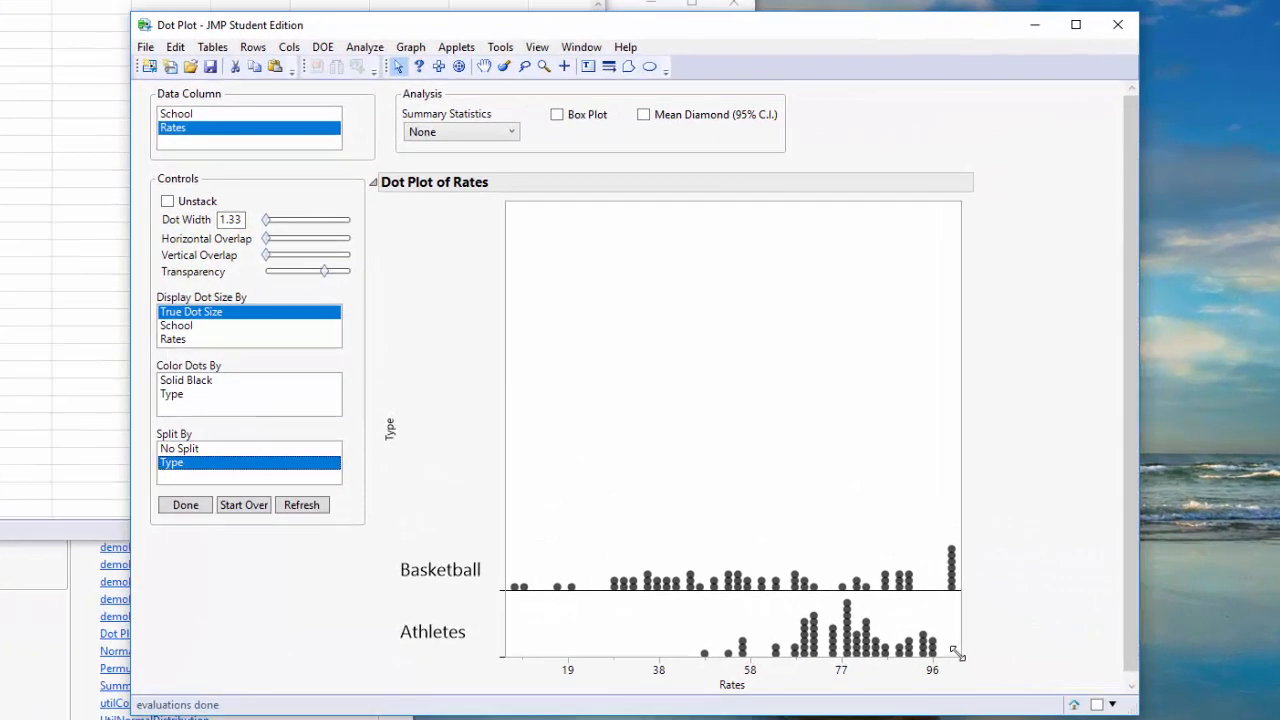
left_click_drag(975, 642, 1042, 639)
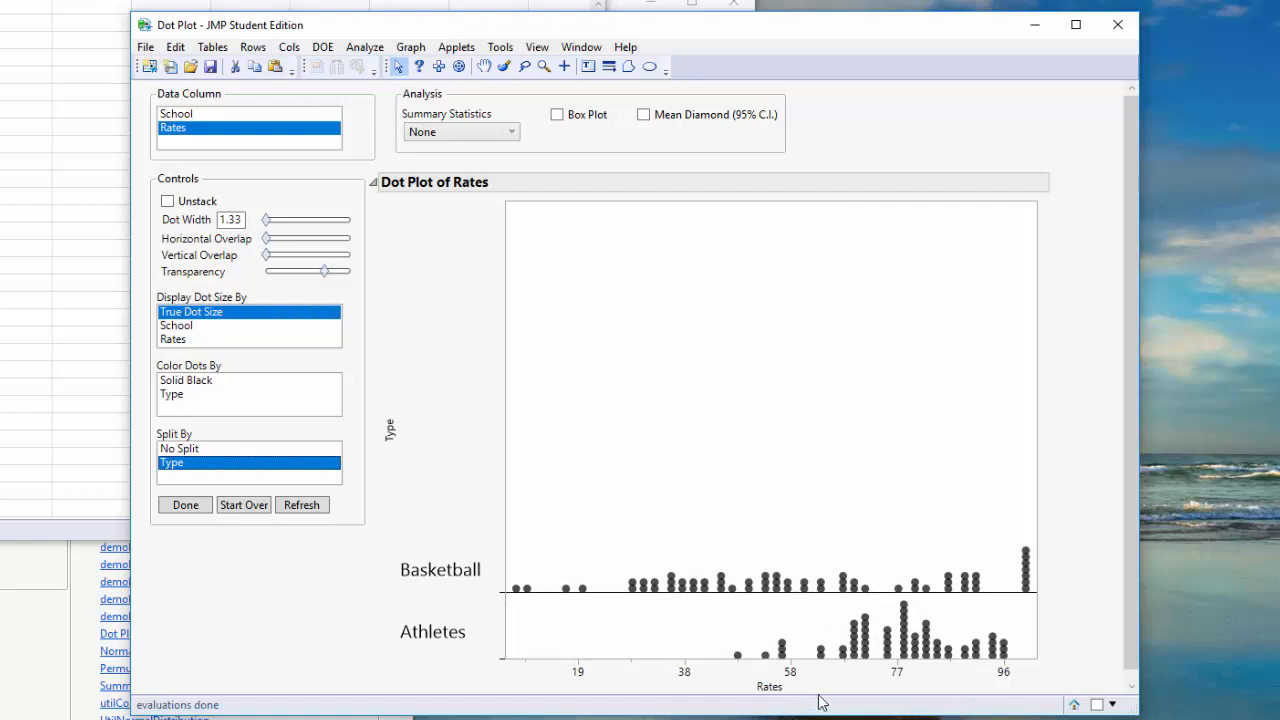
left_click_drag(818, 692, 819, 719)
left_click_drag(1135, 712, 1141, 719)
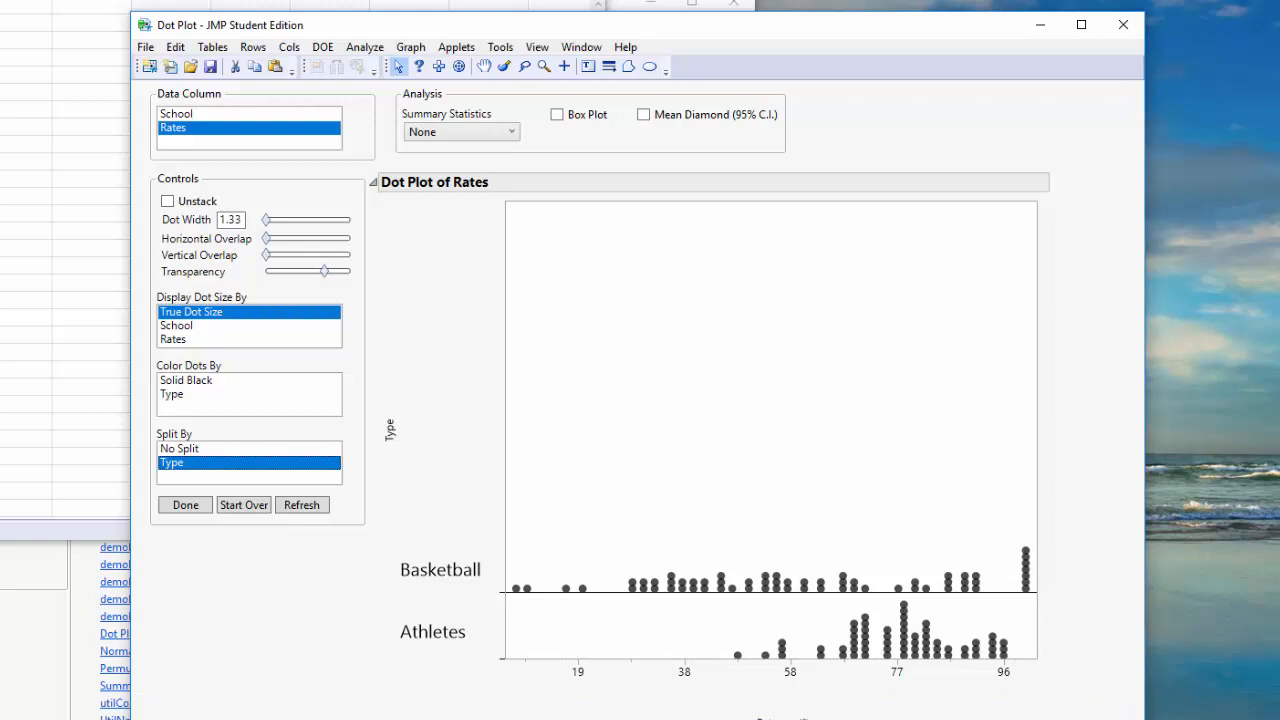
left_click(772, 717)
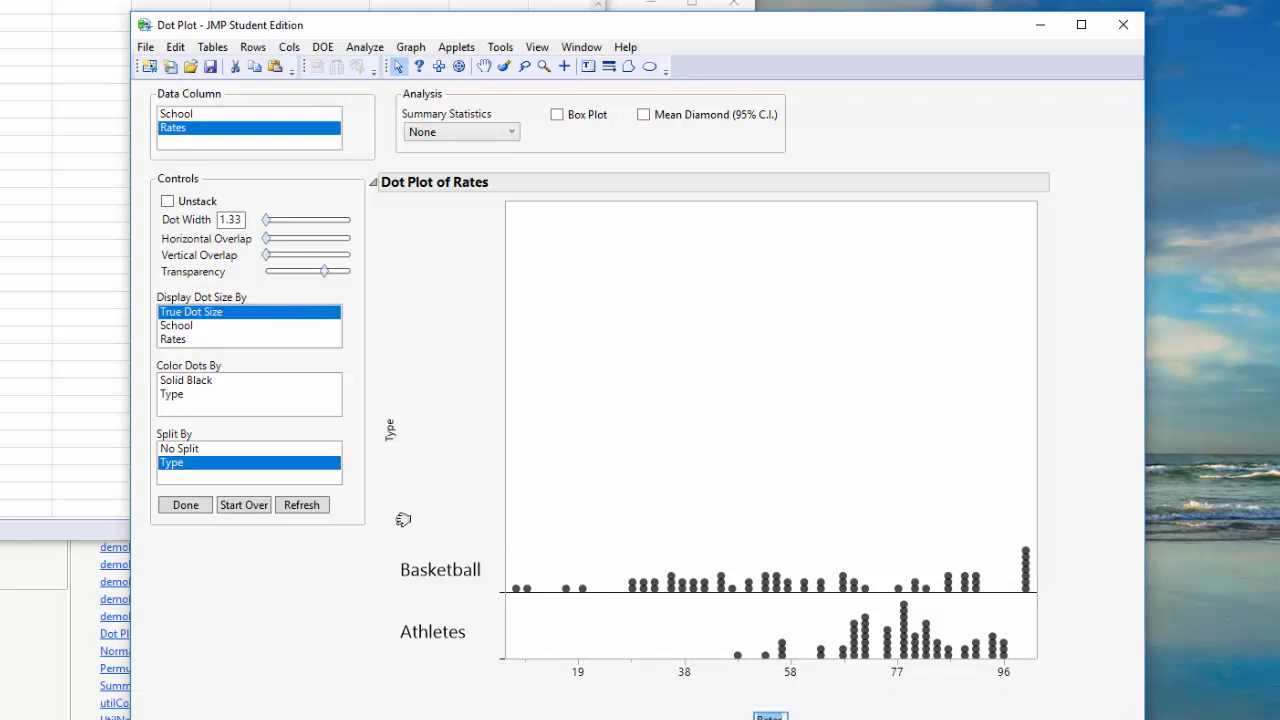
left_click(323, 512)
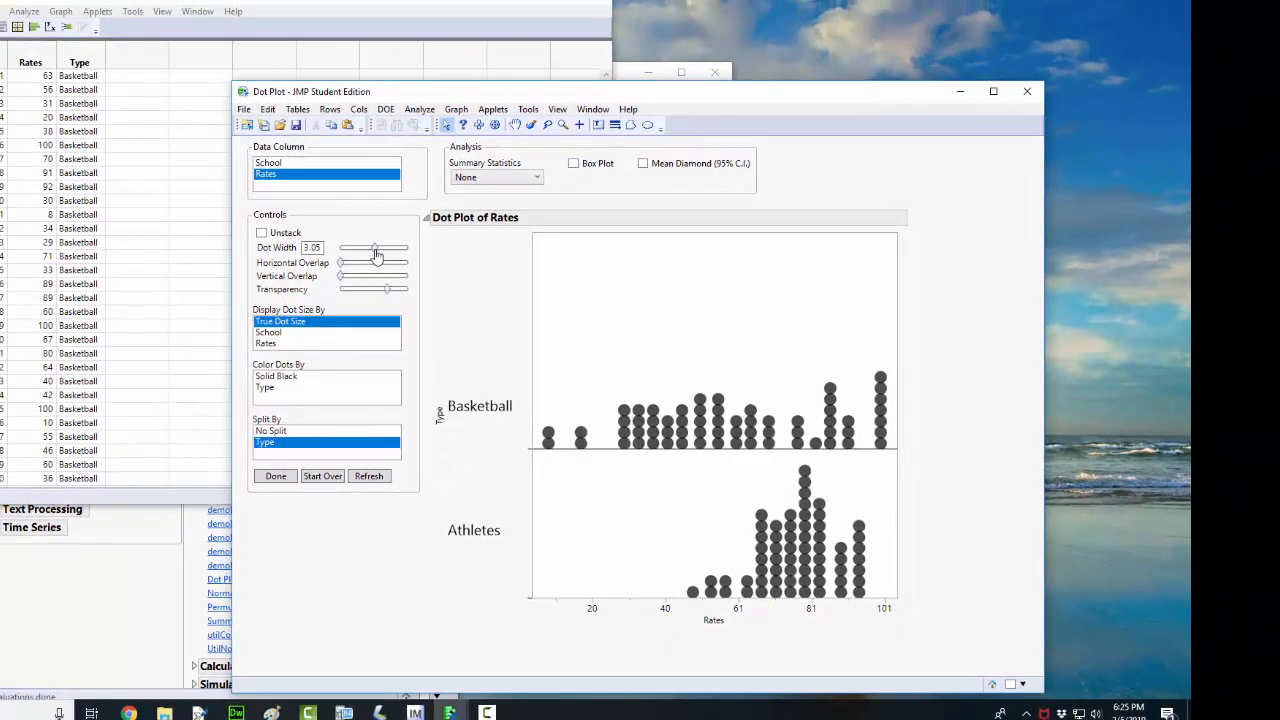
Try a dot width of 0.87 with a wider graph frame, and start the dot plot over.
mouse_move(365, 252)
left_mouse_down()
mouse_move(333, 250)
mouse_move(344, 256)
left_mouse_up()
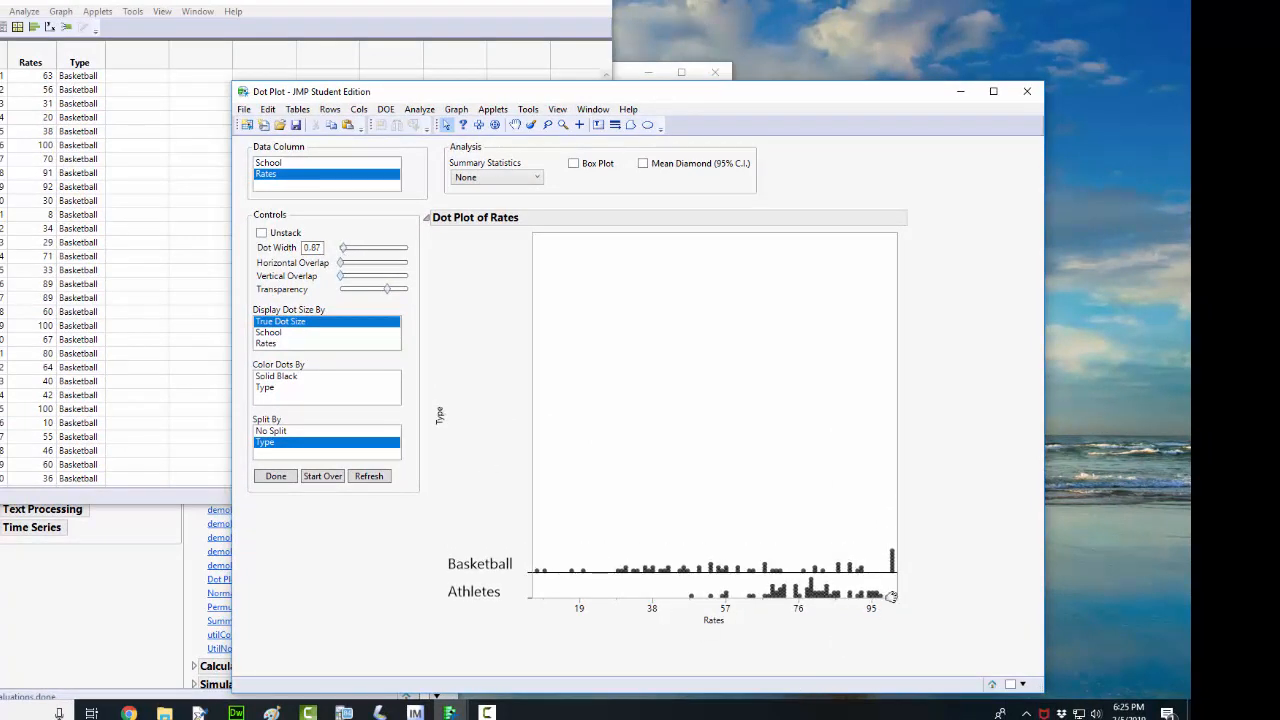
left_click_drag(893, 597, 996, 611)
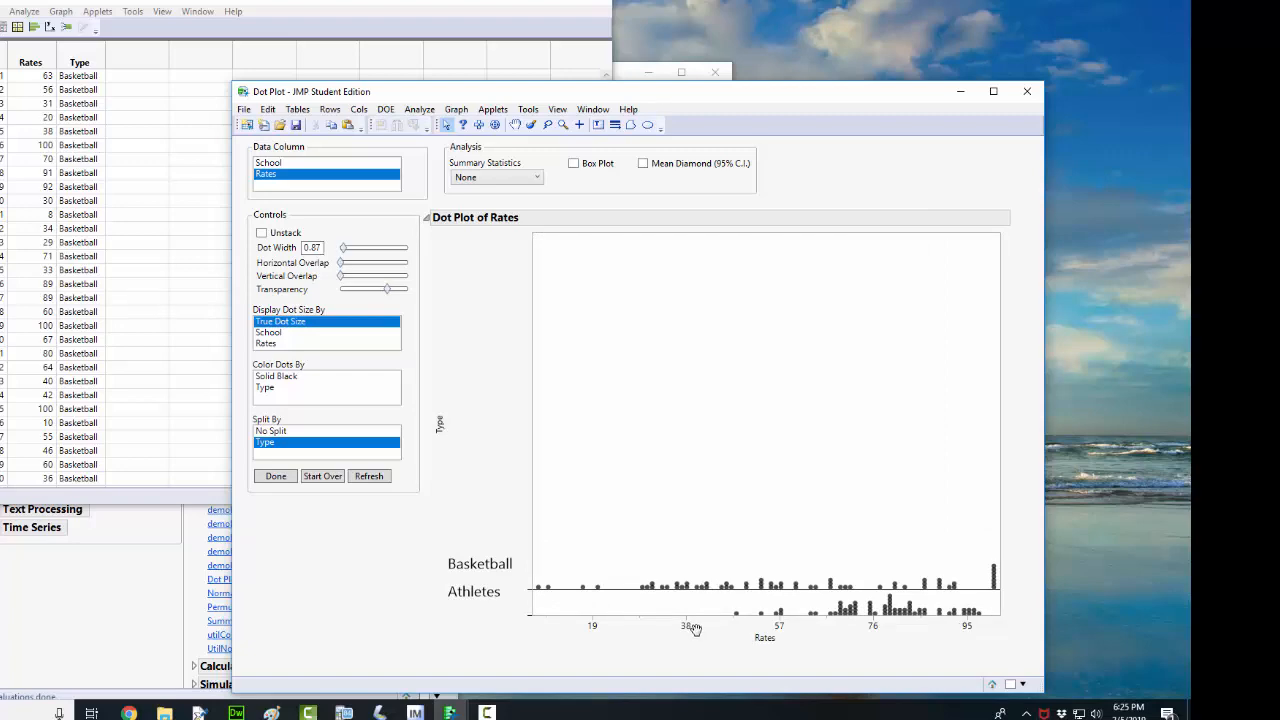
left_click(326, 476)
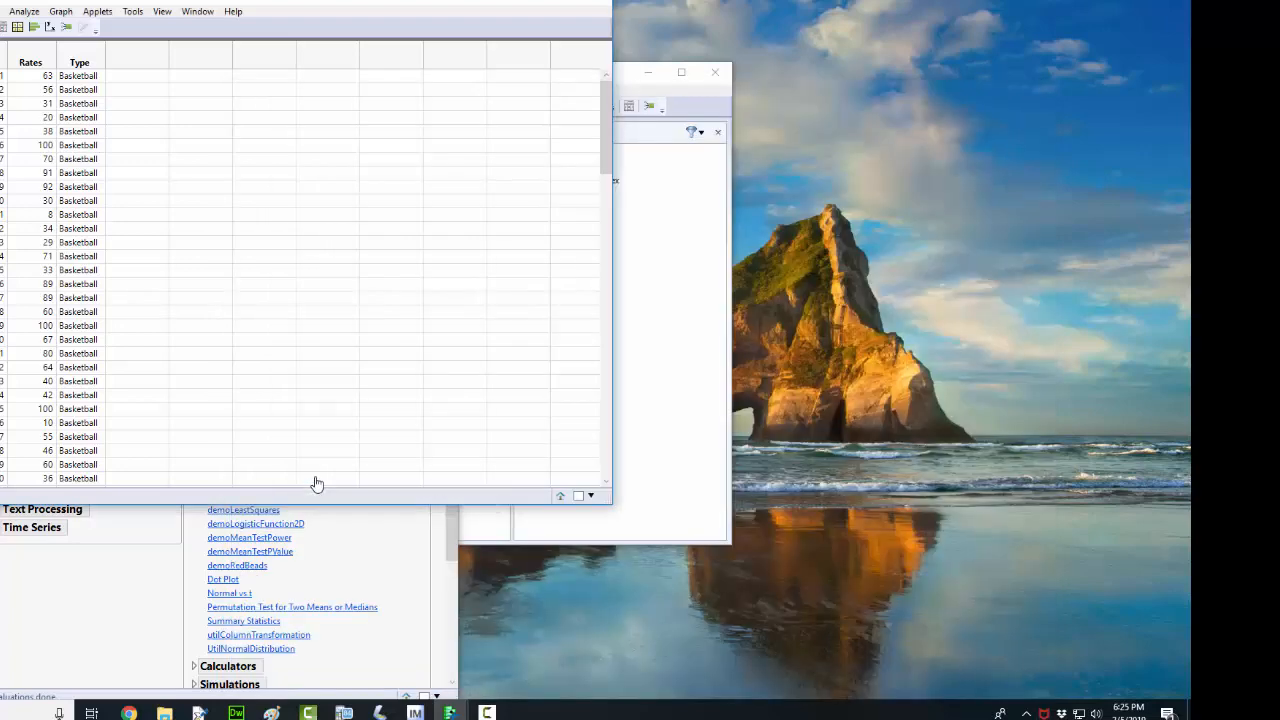
Plot Rates again as a dot plot split by Type, with the dot width set to 1.33.
left_click_drag(412, 148, 676, 58)
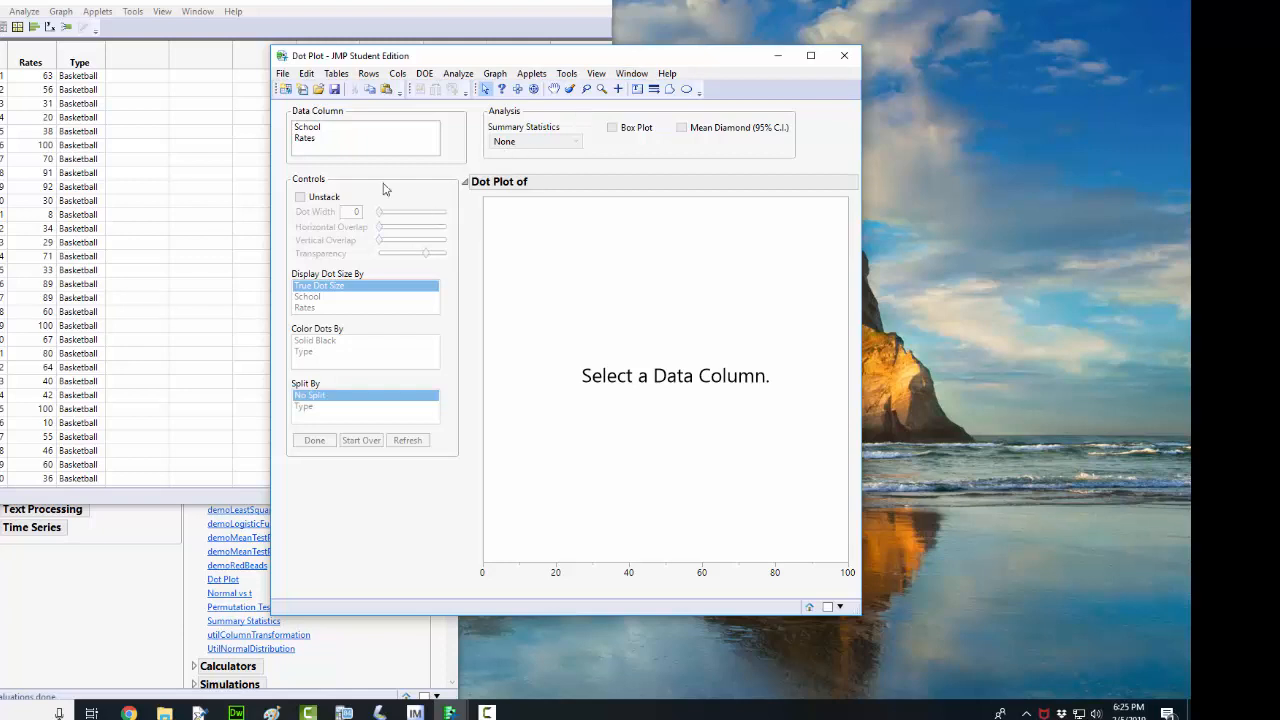
left_click_drag(300, 143, 617, 583)
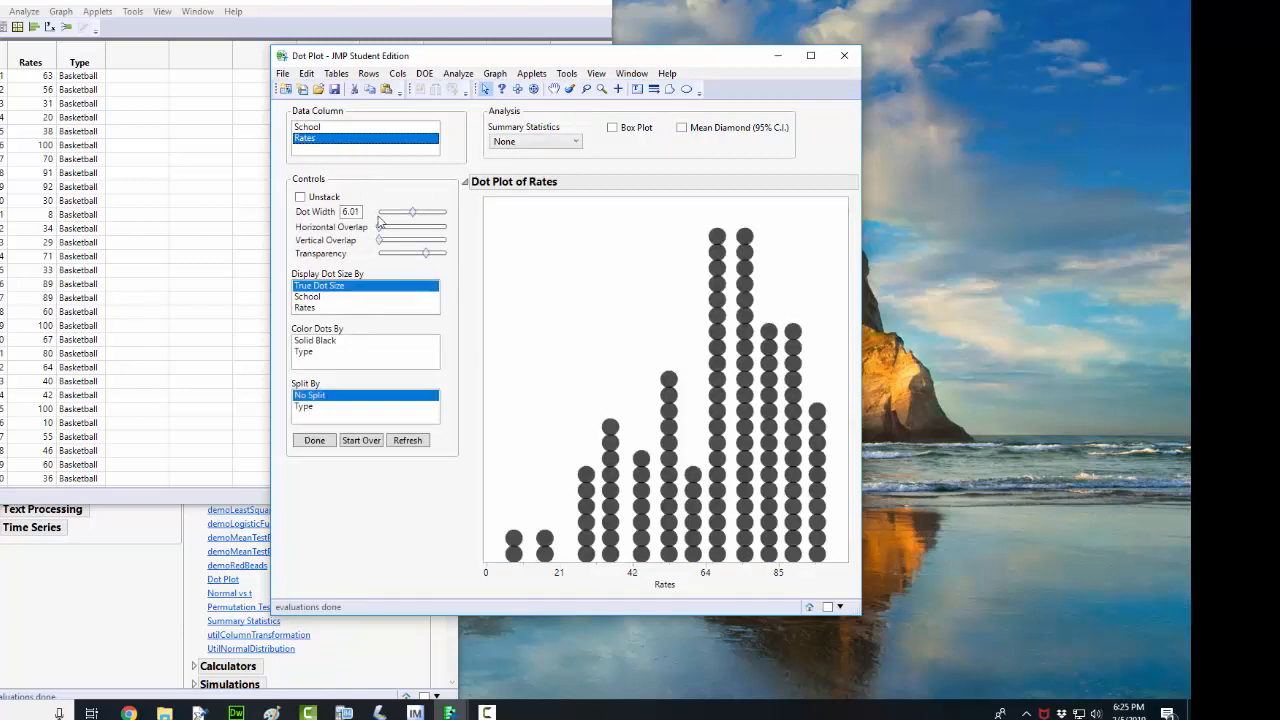
left_click(303, 407)
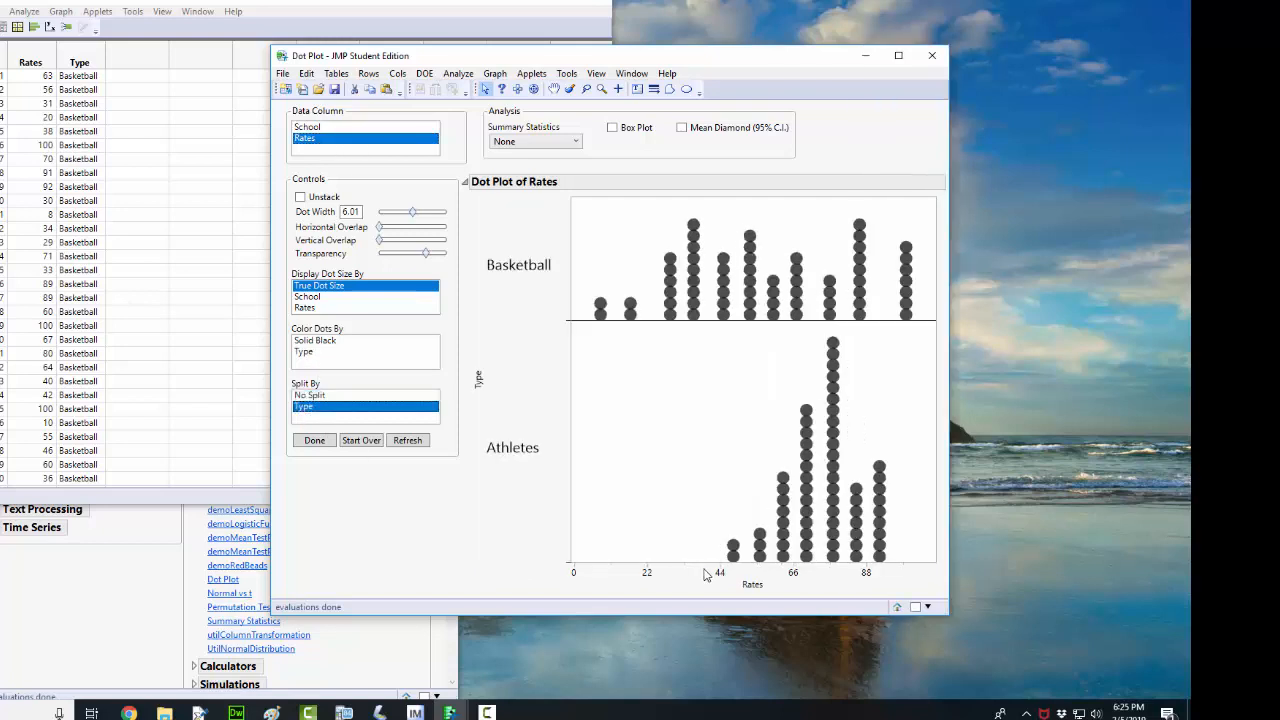
left_click_drag(662, 58, 442, 49)
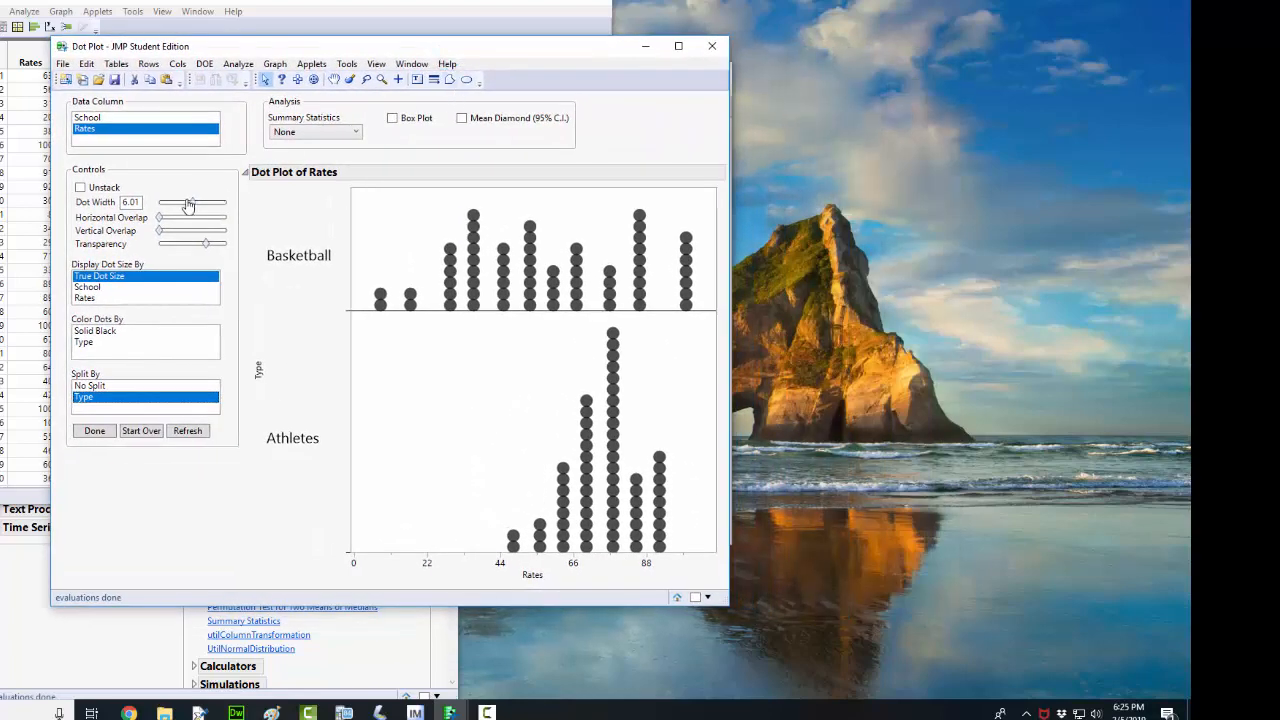
left_click_drag(192, 203, 159, 206)
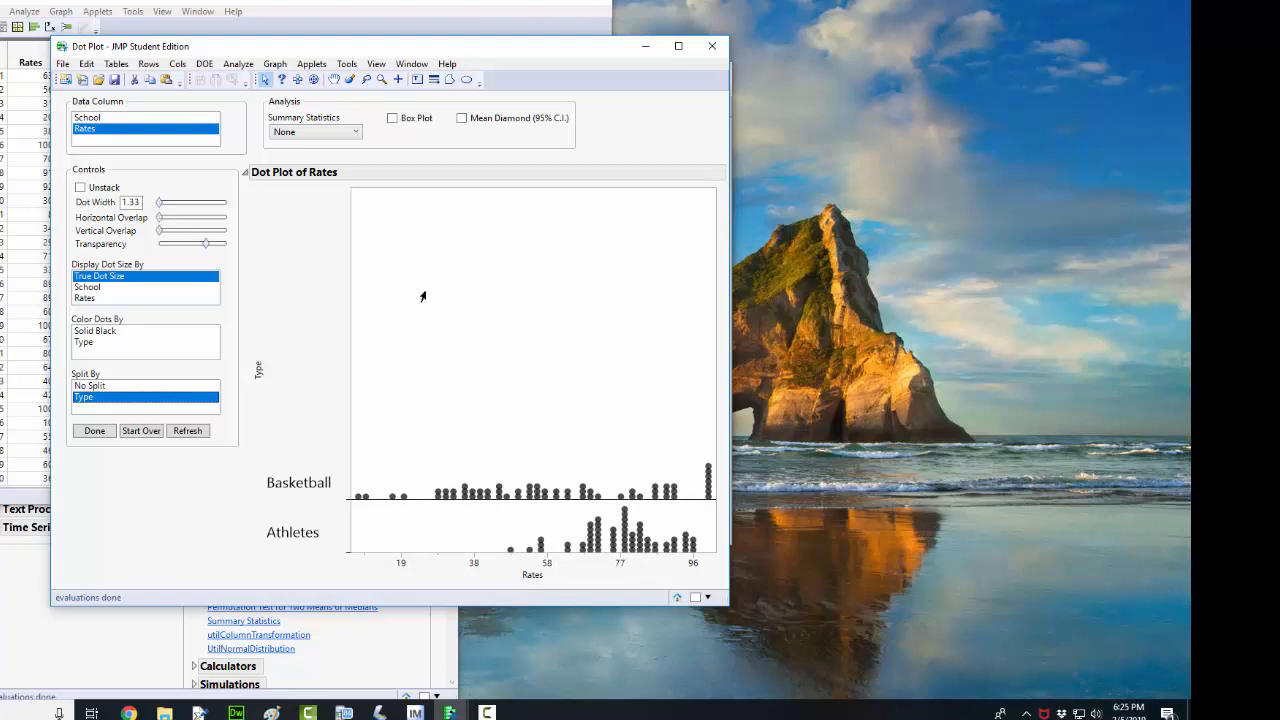
Format the Rates axis title as bold, size 12.
right_click(531, 578)
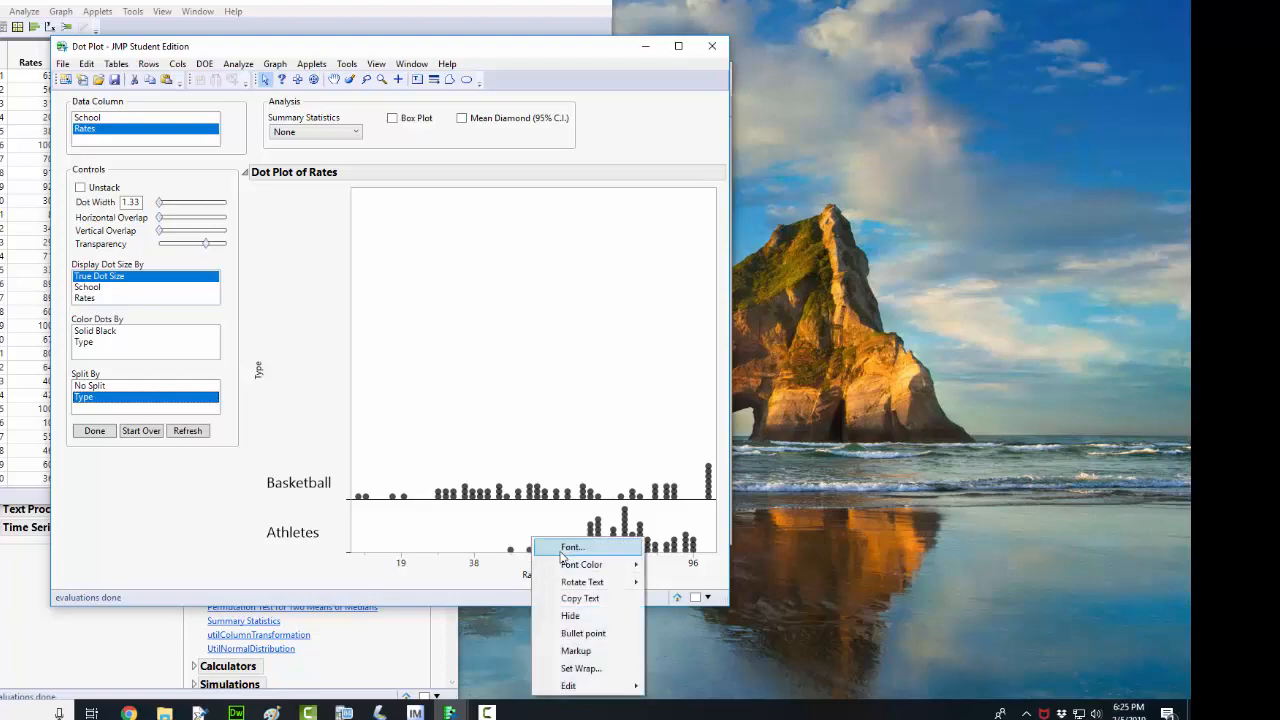
left_click(565, 548)
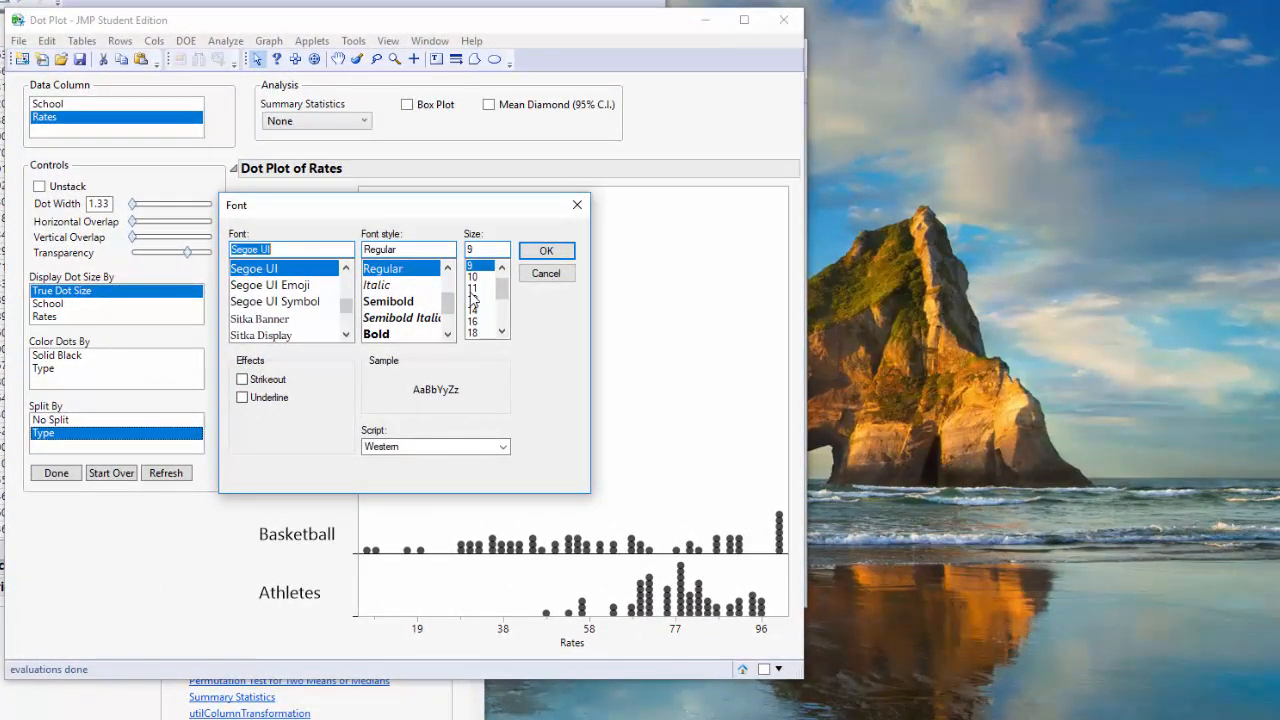
left_click(449, 287)
left_click(405, 336)
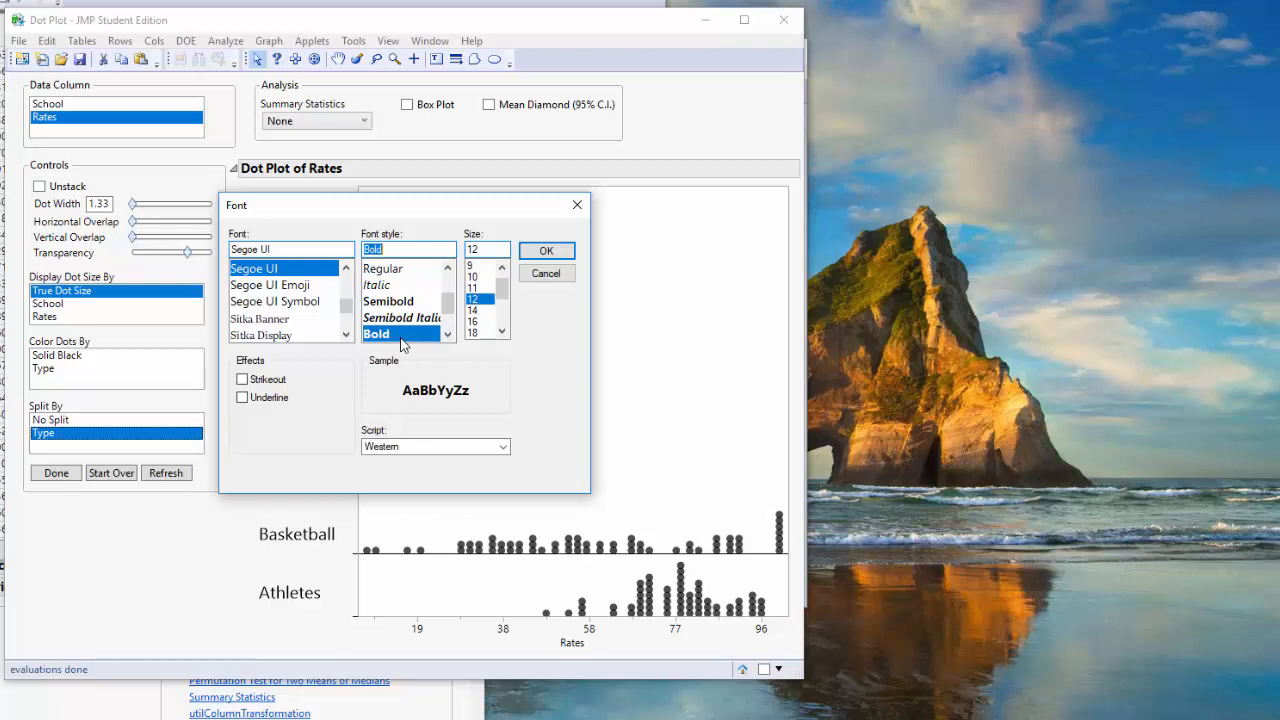
left_click(537, 257)
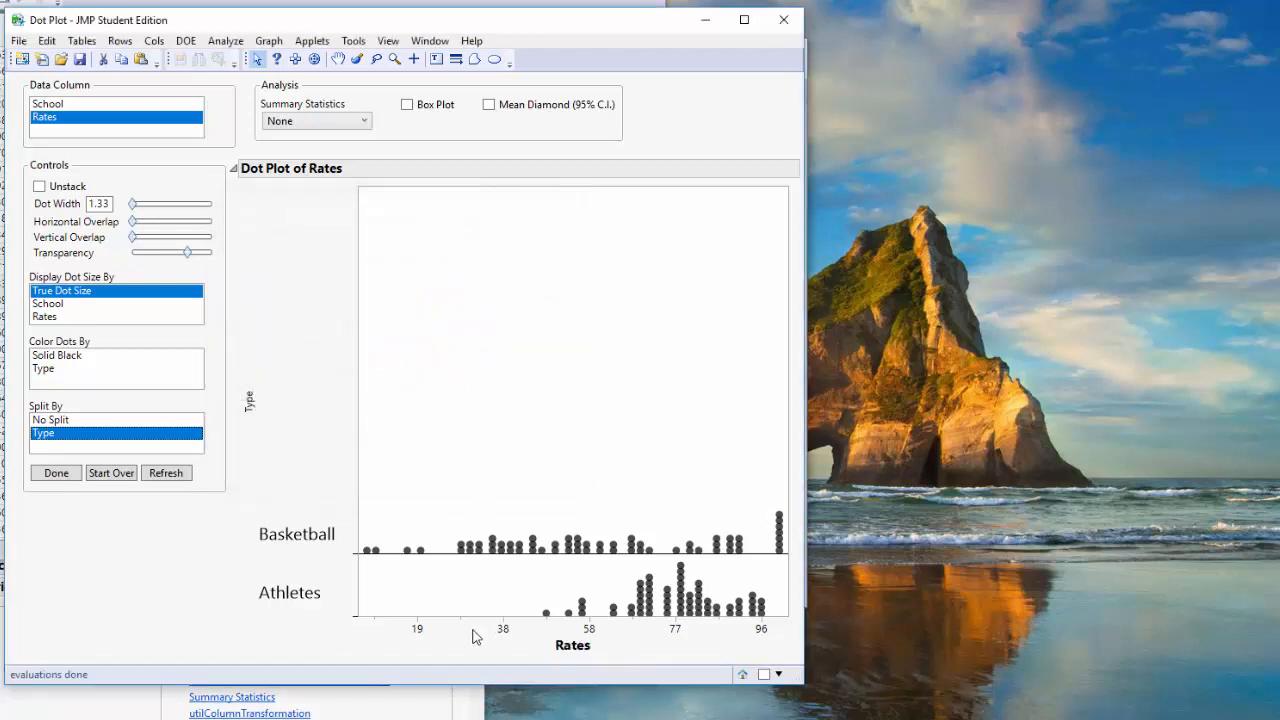
Format the Basketball group label beside the dot plot as bold, size 12.
right_click(417, 629)
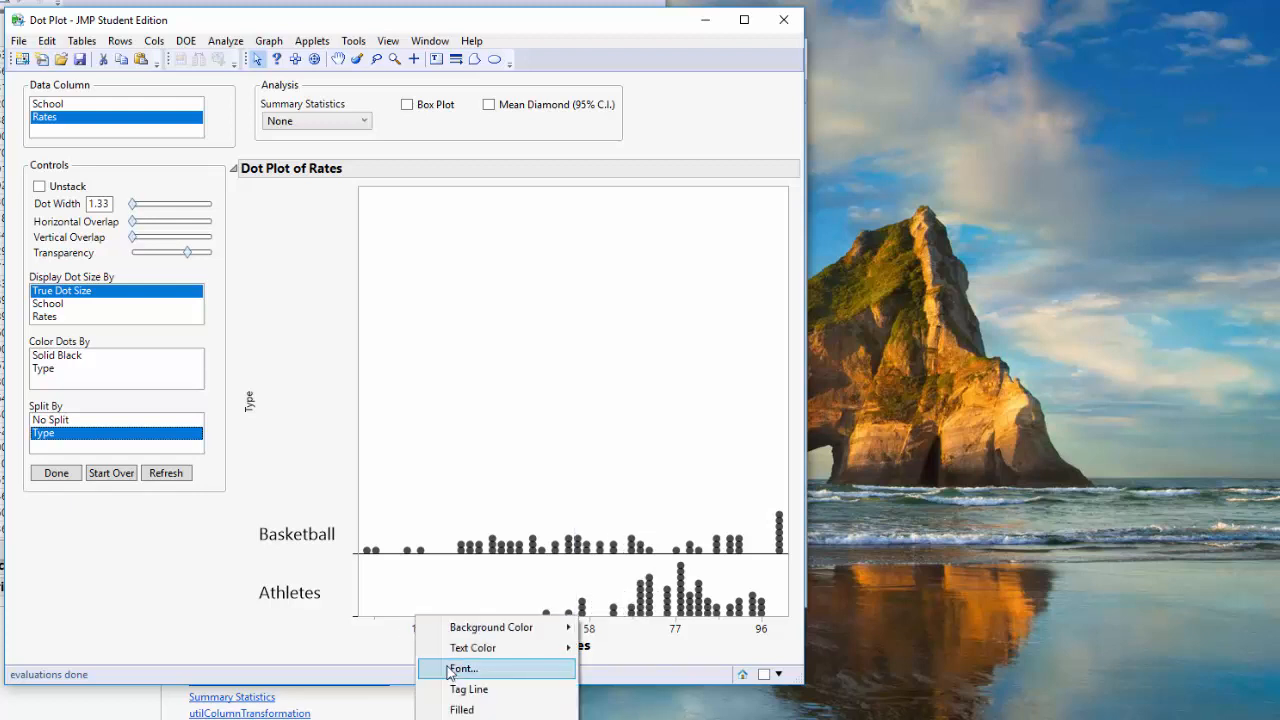
left_click(449, 669)
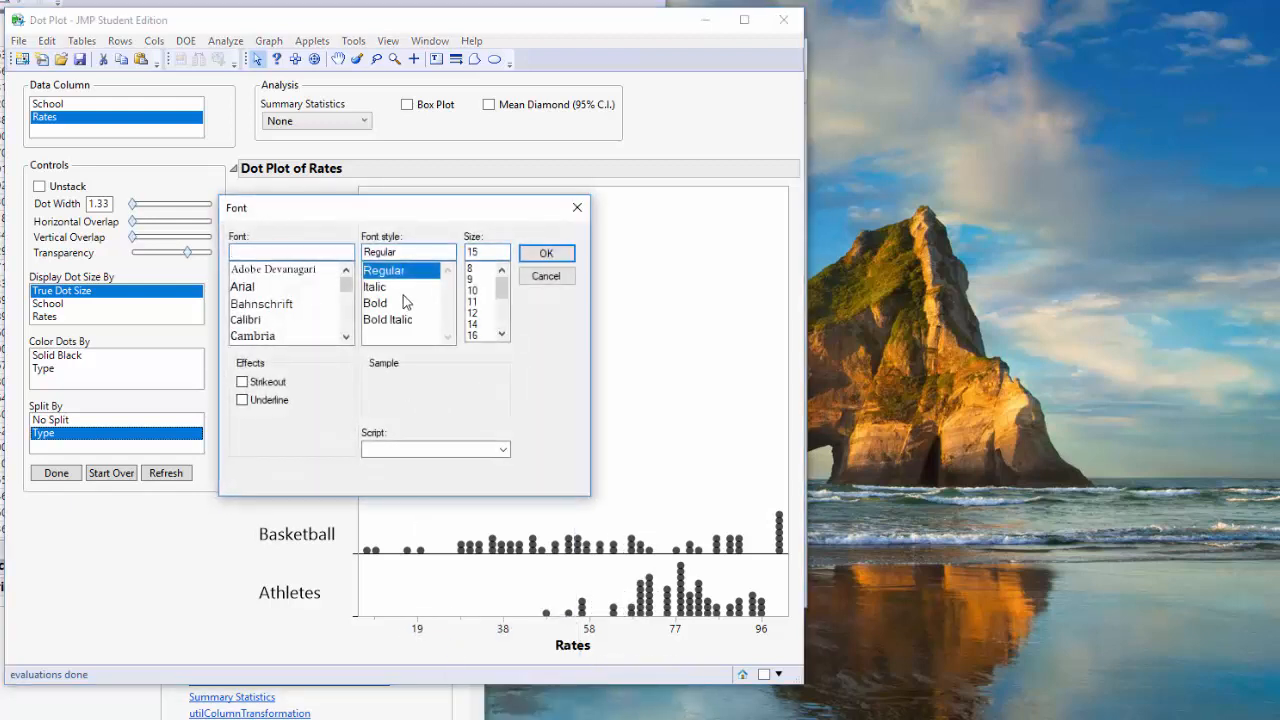
left_click(385, 306)
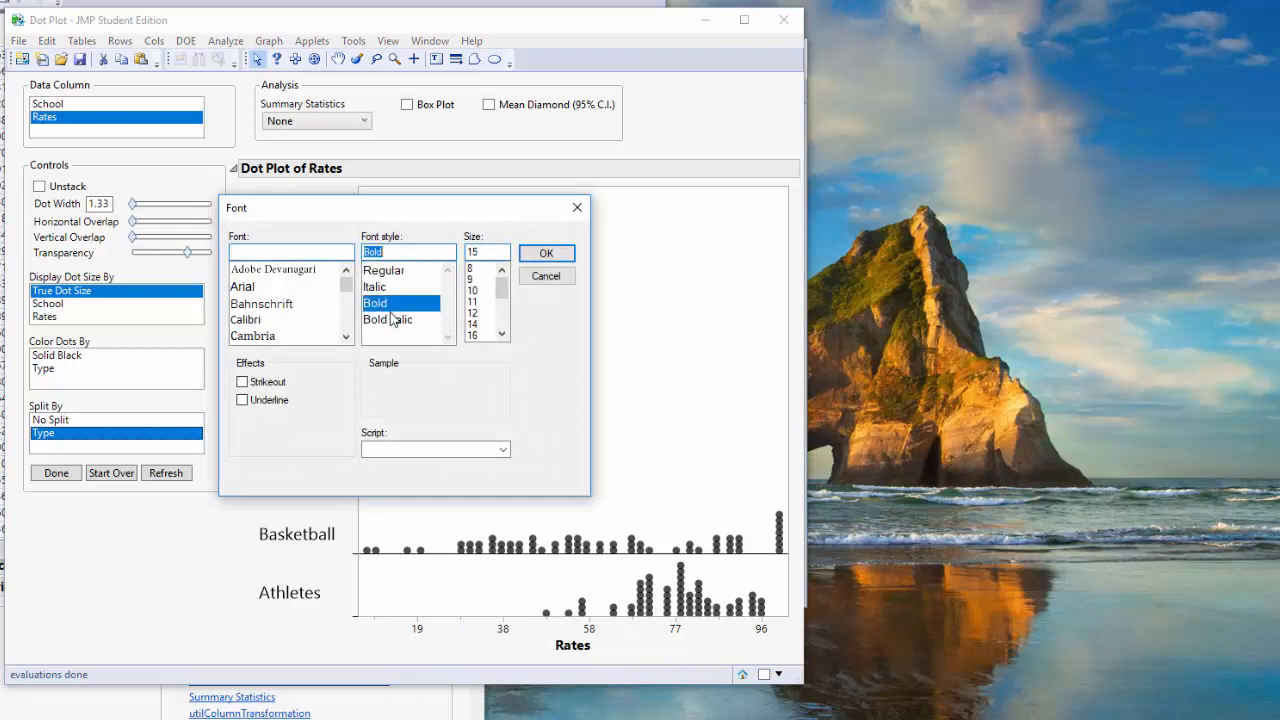
left_click(477, 313)
left_click(546, 253)
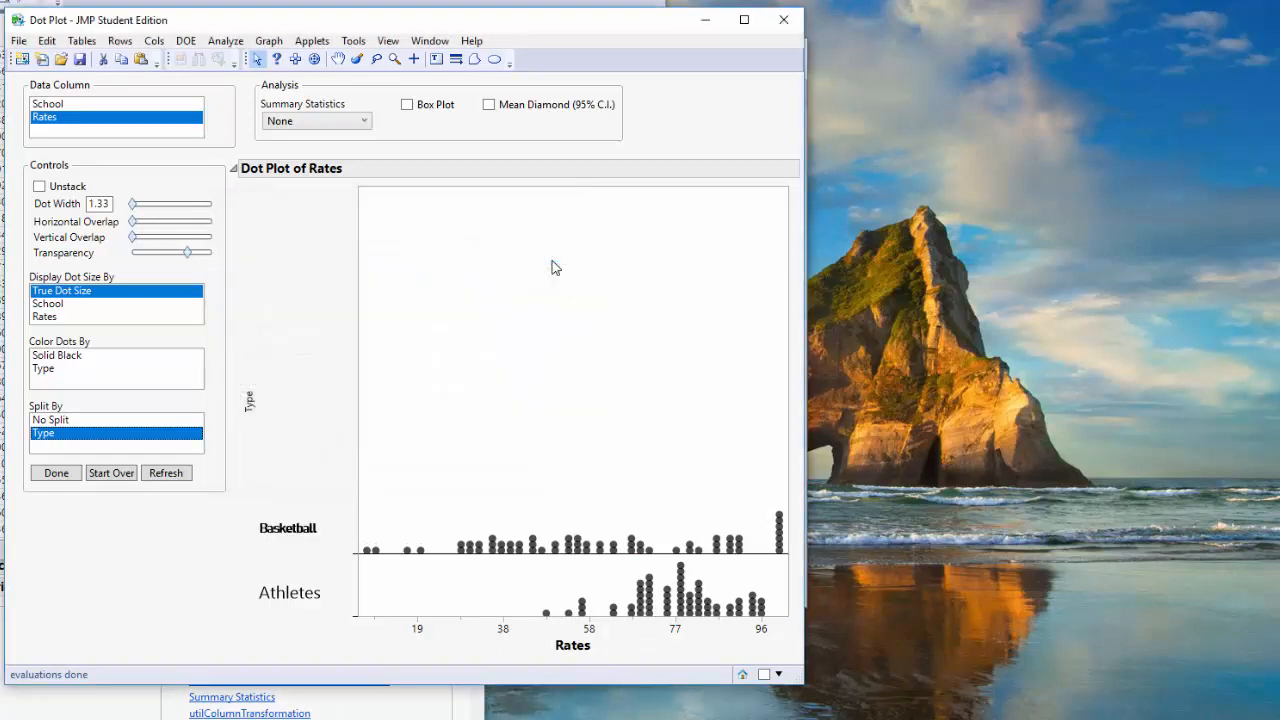
right_click(493, 398)
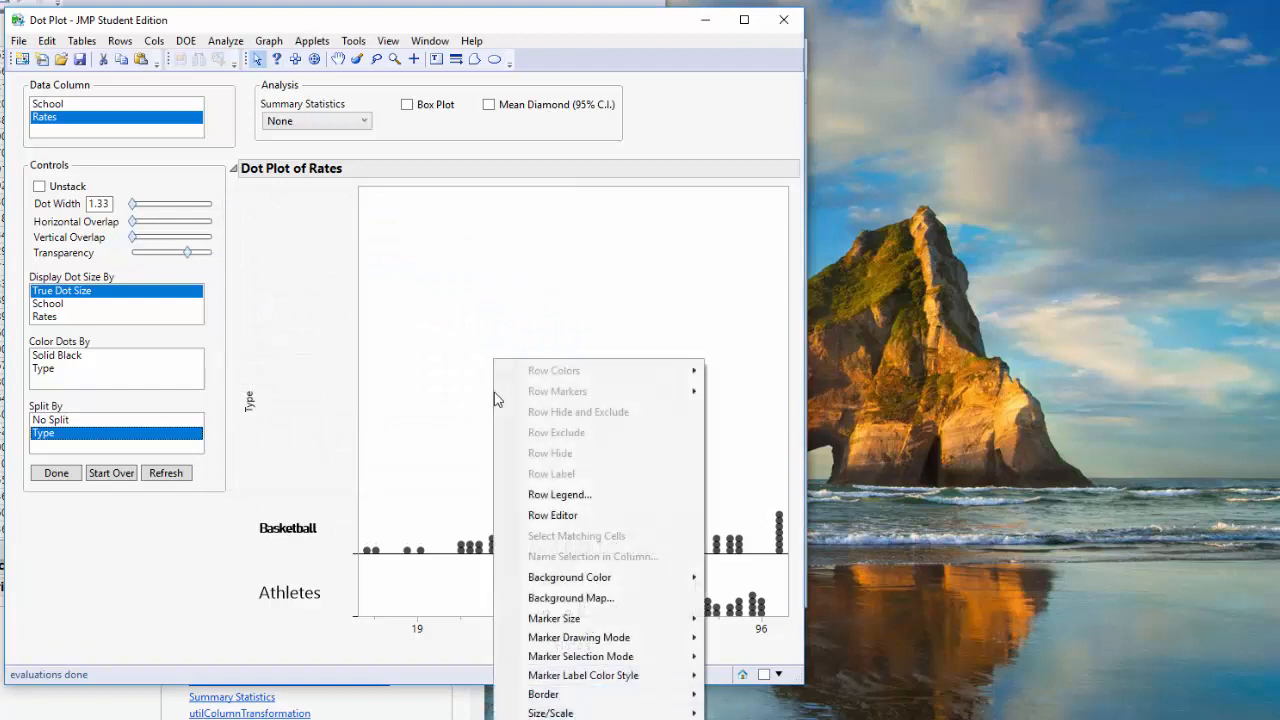
left_click(436, 424)
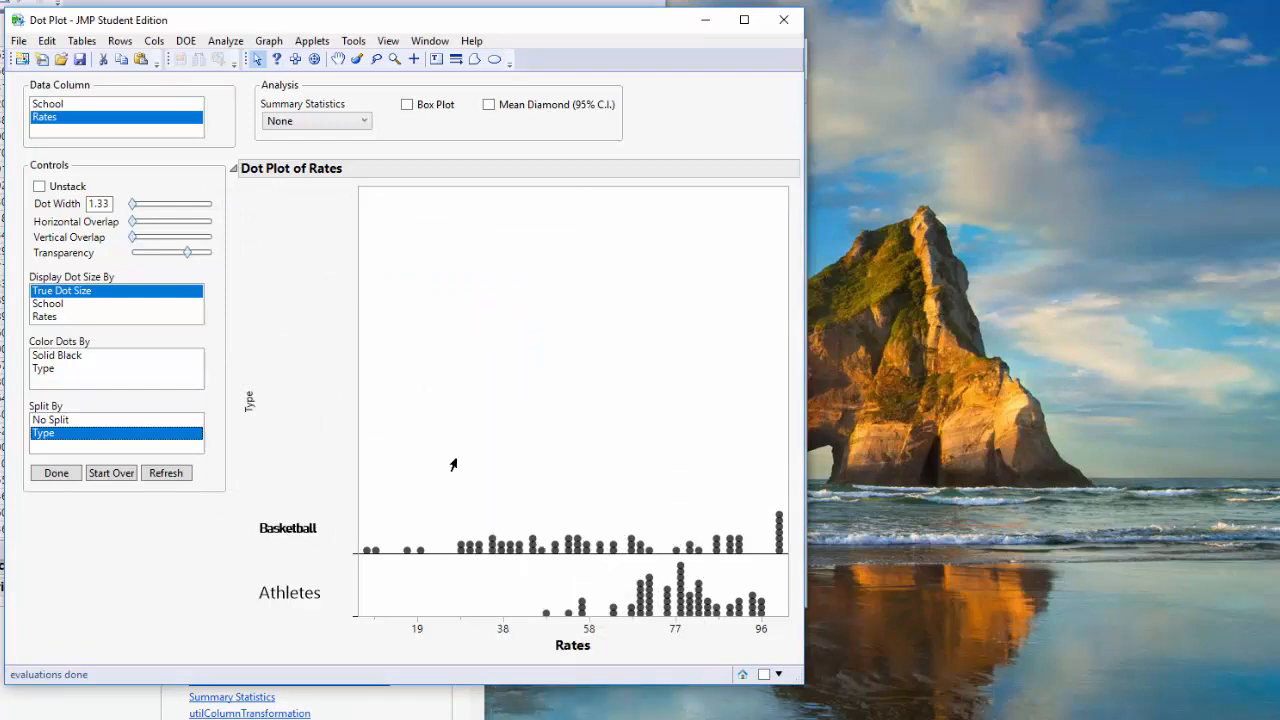
right_click(480, 518)
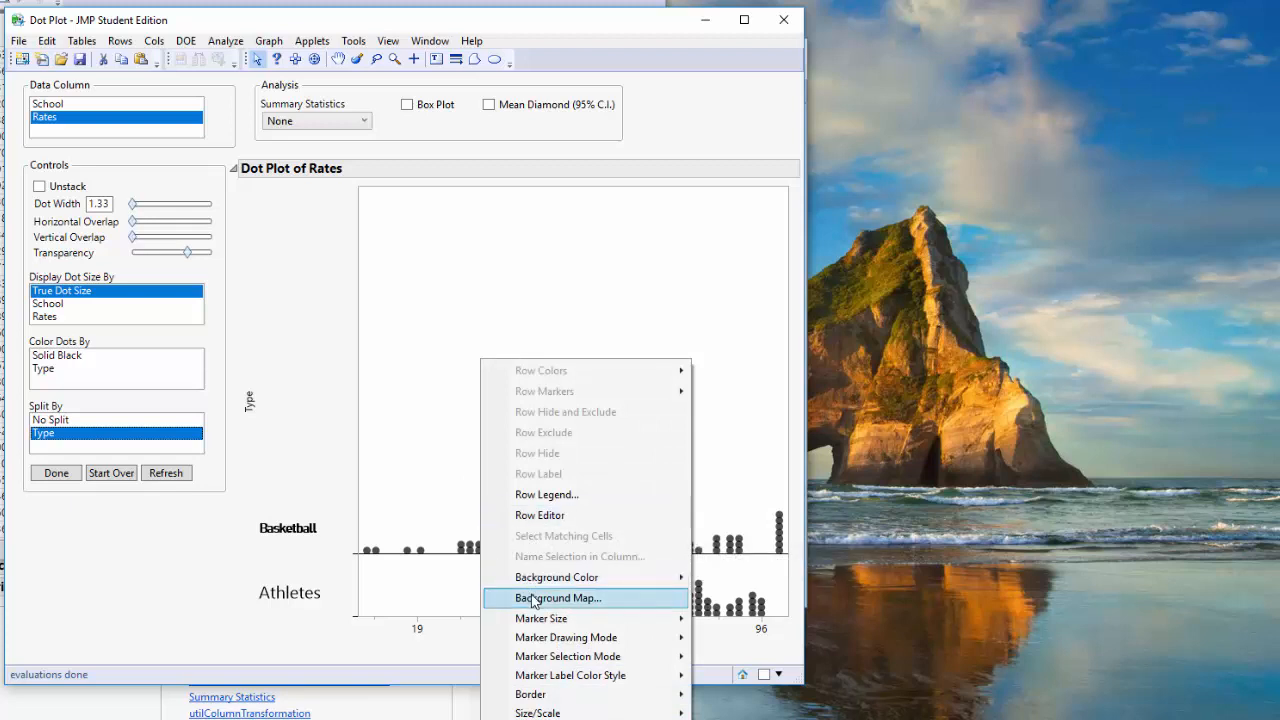
mouse_move(535, 584)
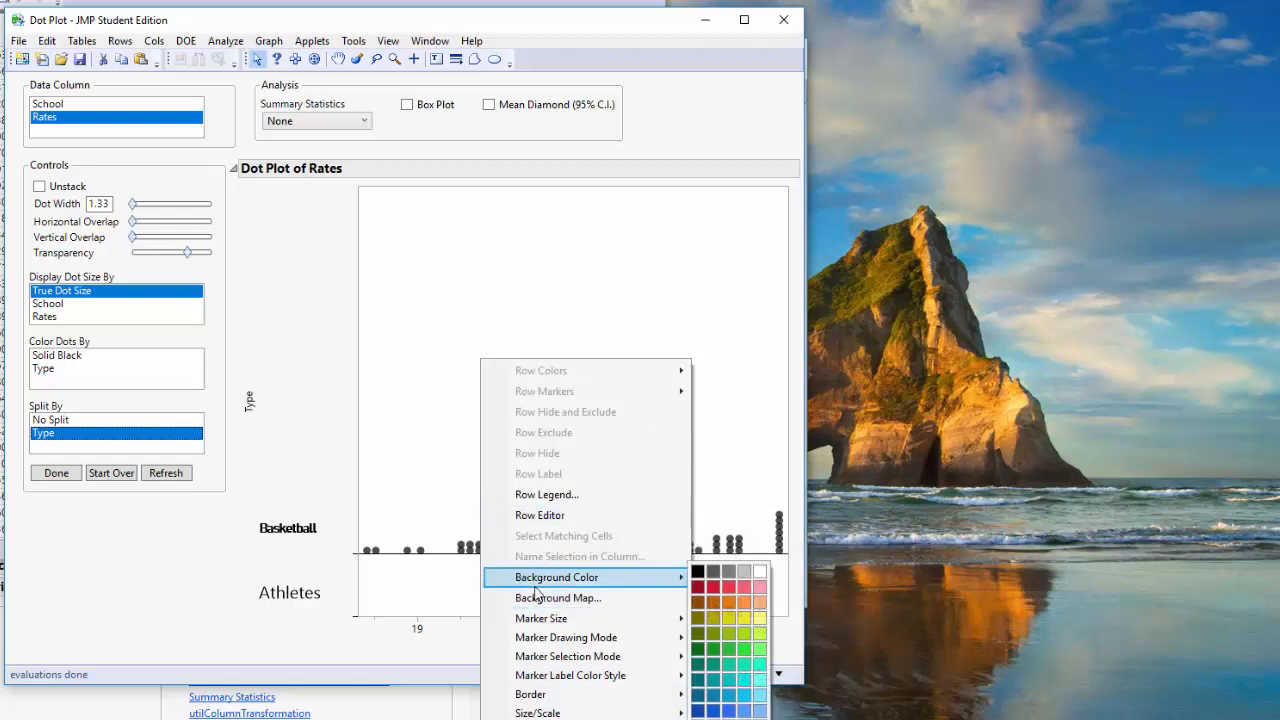
mouse_move(538, 624)
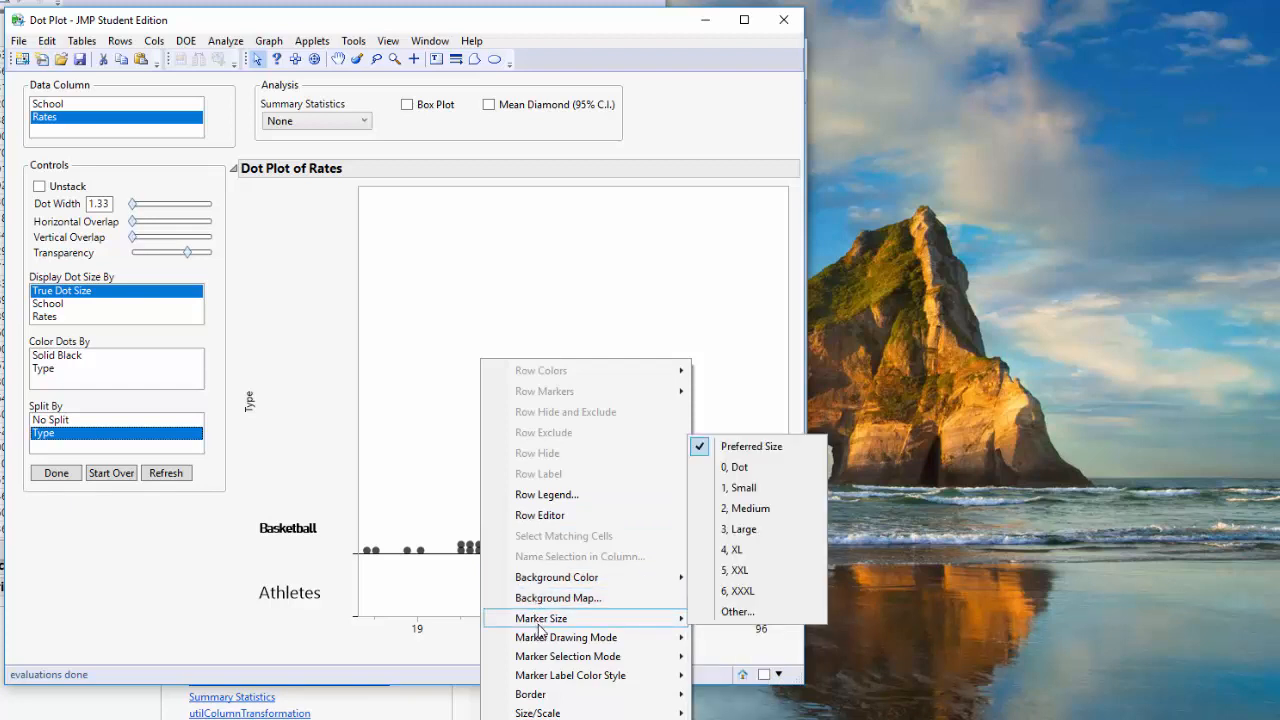
left_click(425, 471)
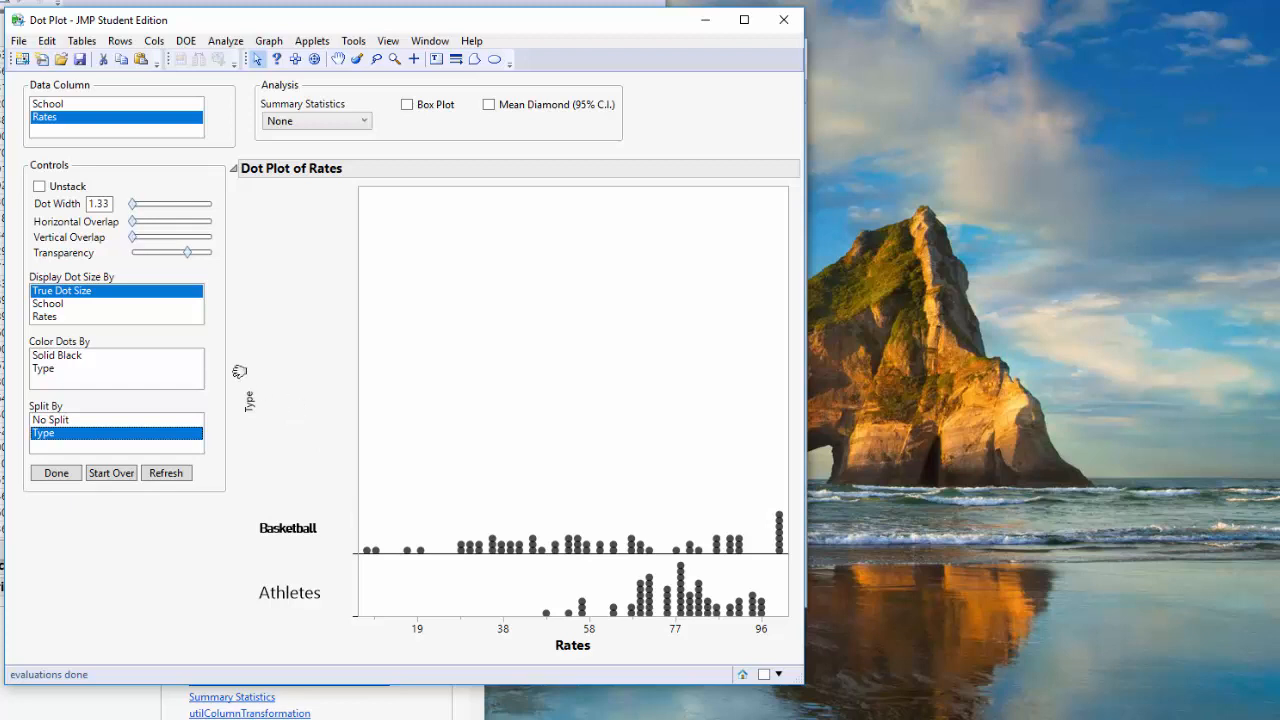
Save the dot plot report as the PNG file Dot Plot in the Examples folder, replacing the existing file.
left_click(18, 41)
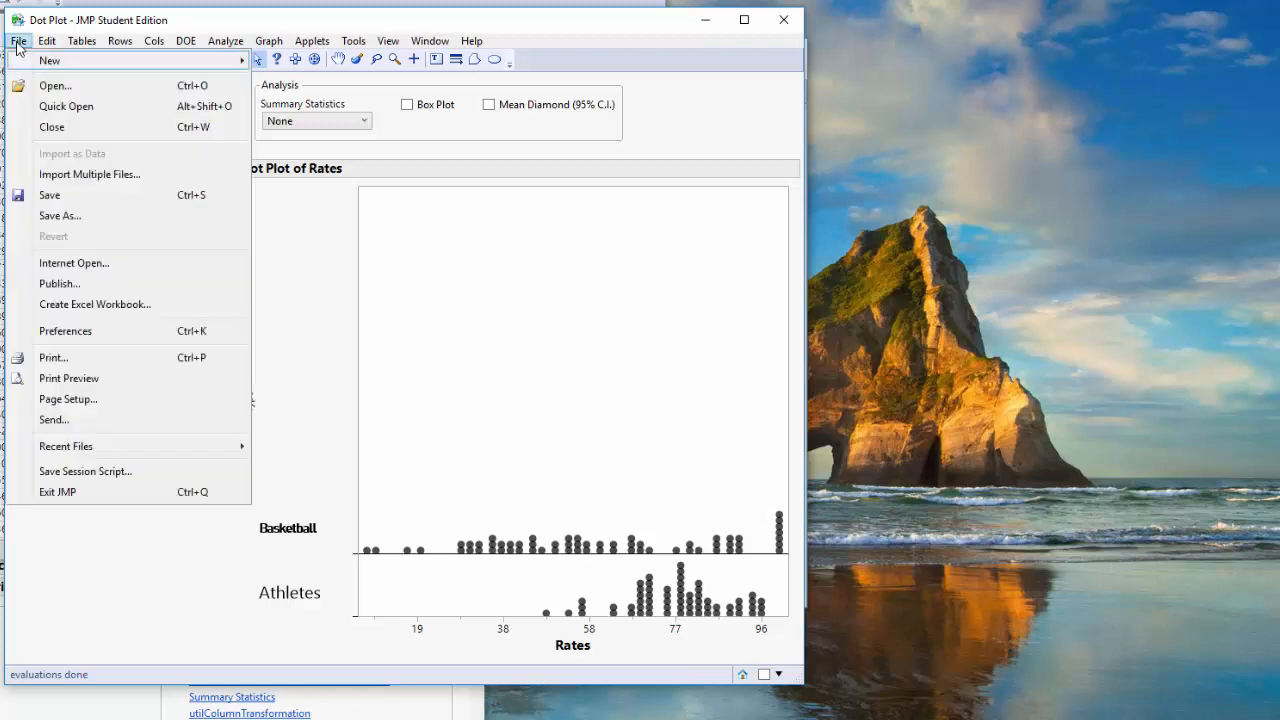
left_click(46, 215)
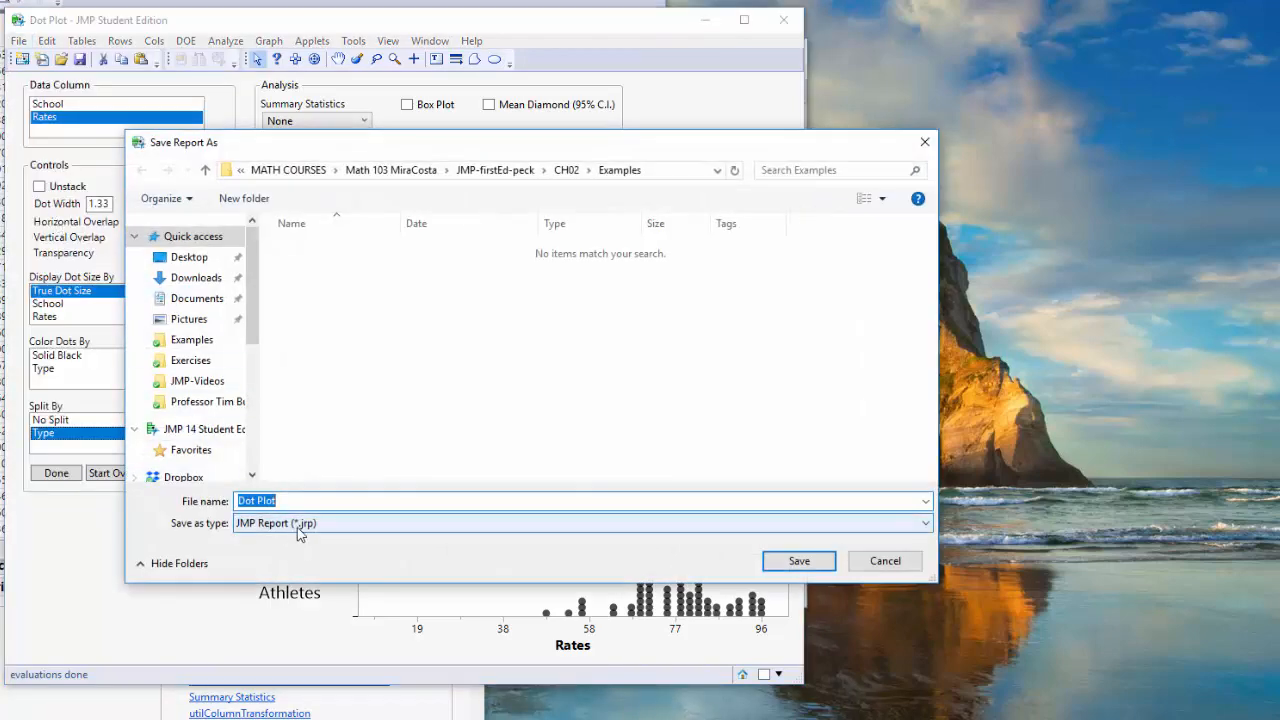
left_click(303, 532)
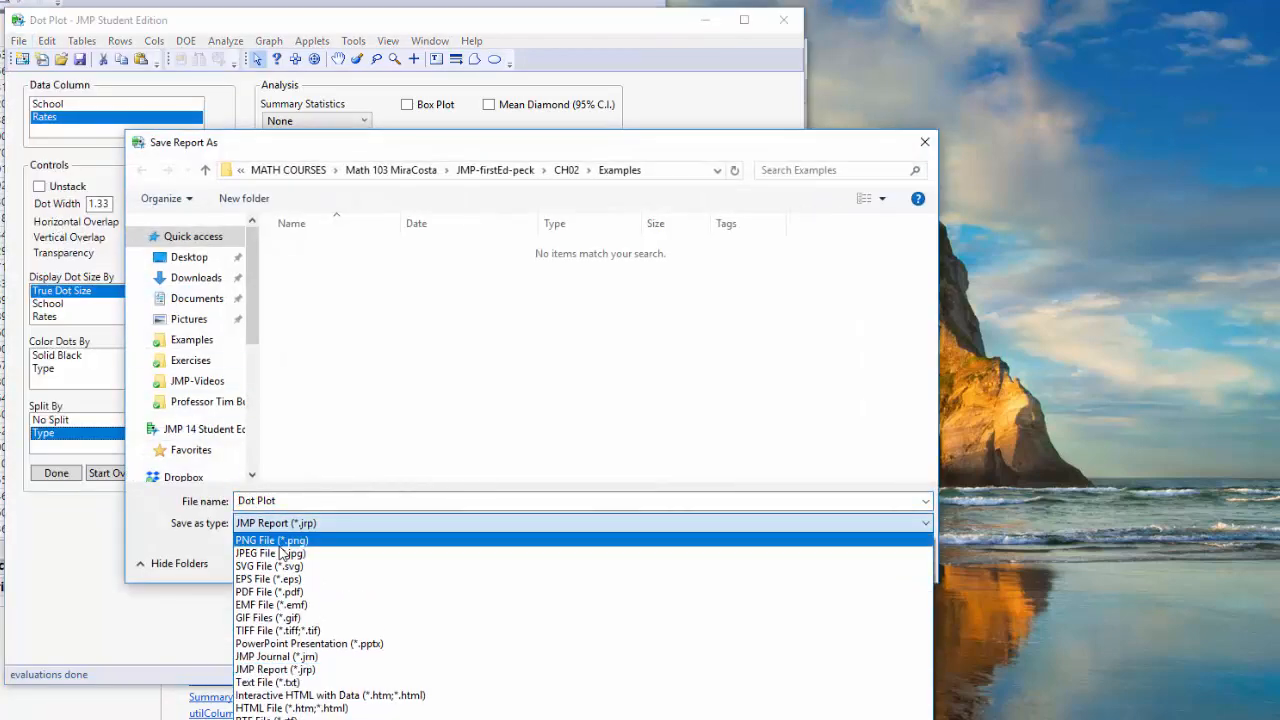
left_click(281, 544)
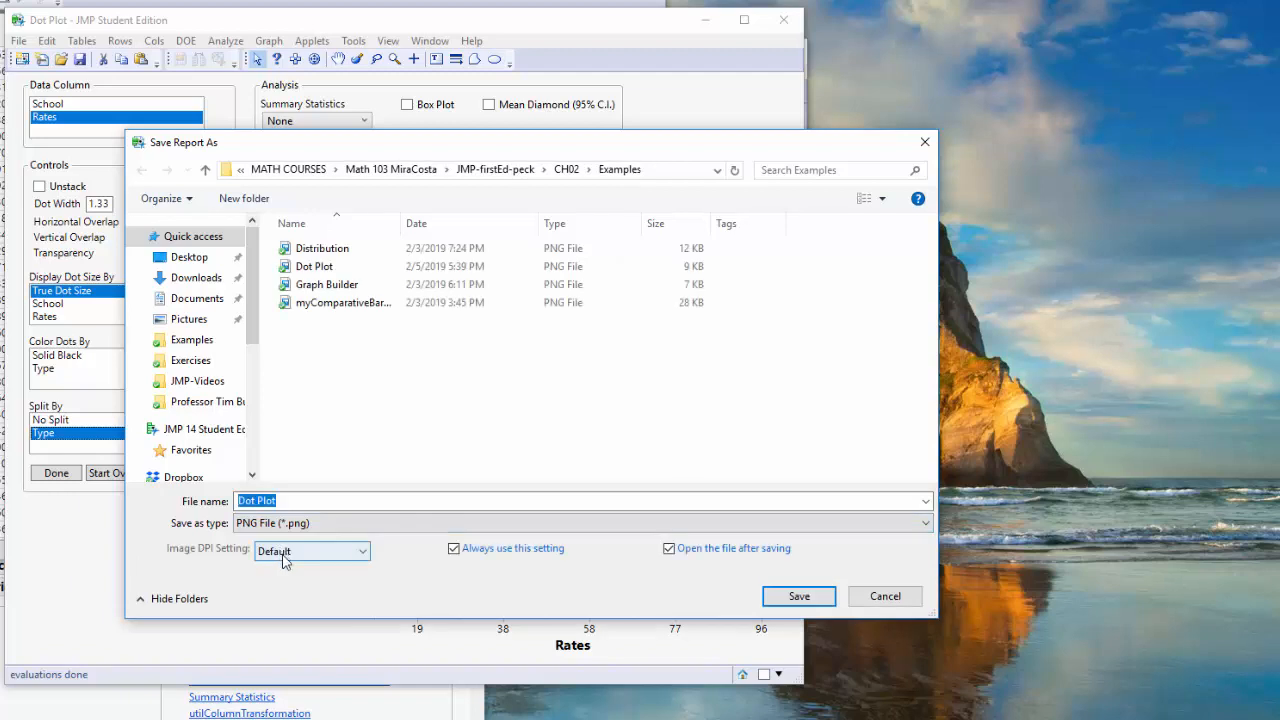
left_click(785, 606)
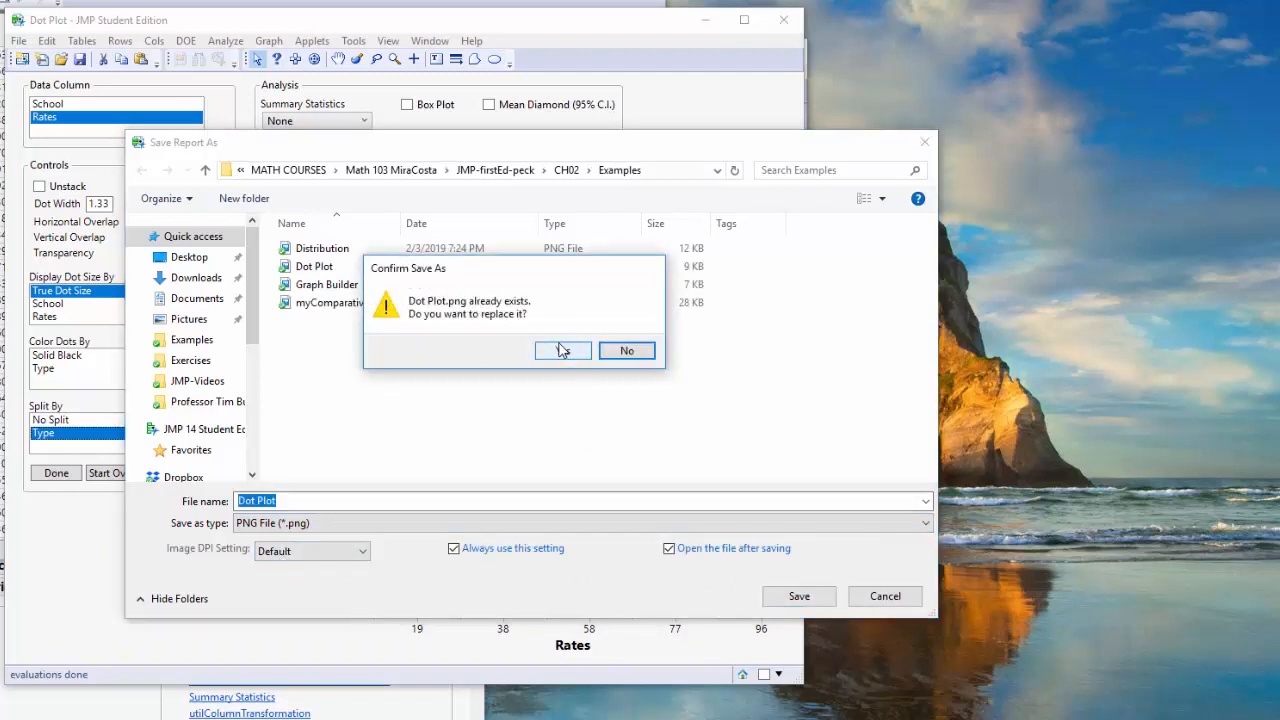
left_click(561, 351)
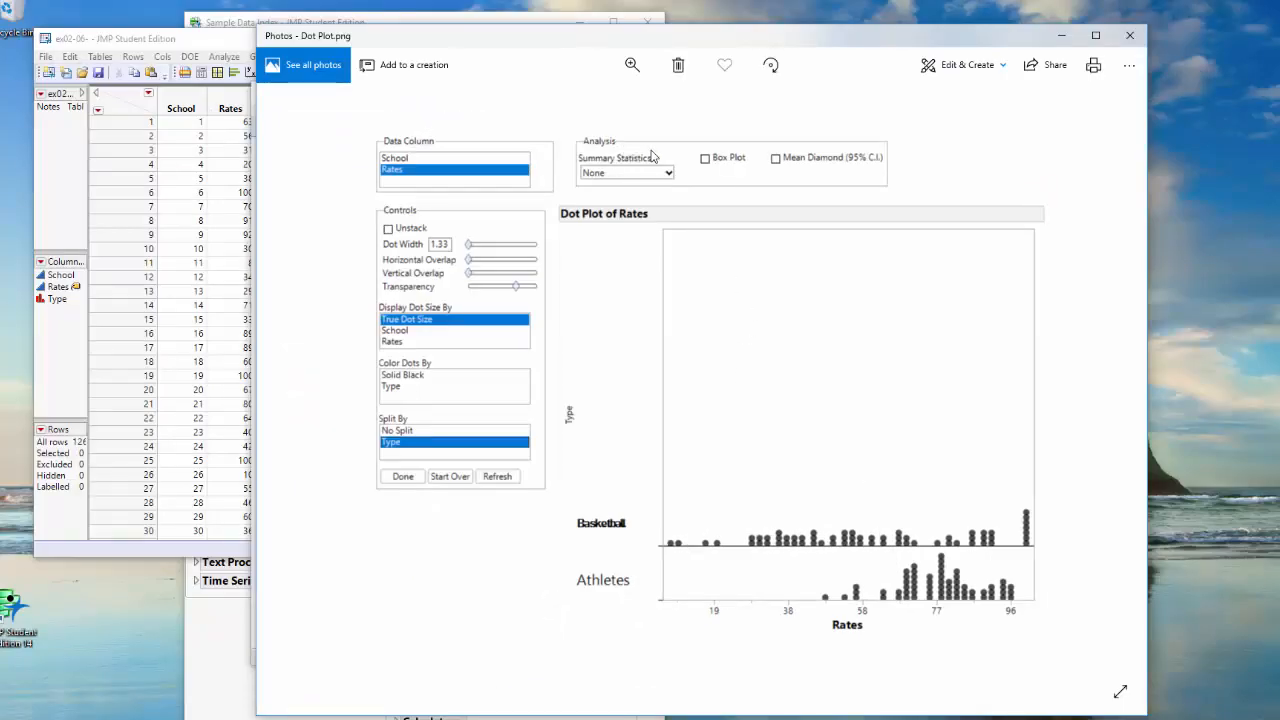
Crop the Dot Plot.png image in Photos to the Basketball and Athletes dot plots with their Rates axis, and save it over the original.
left_click(950, 68)
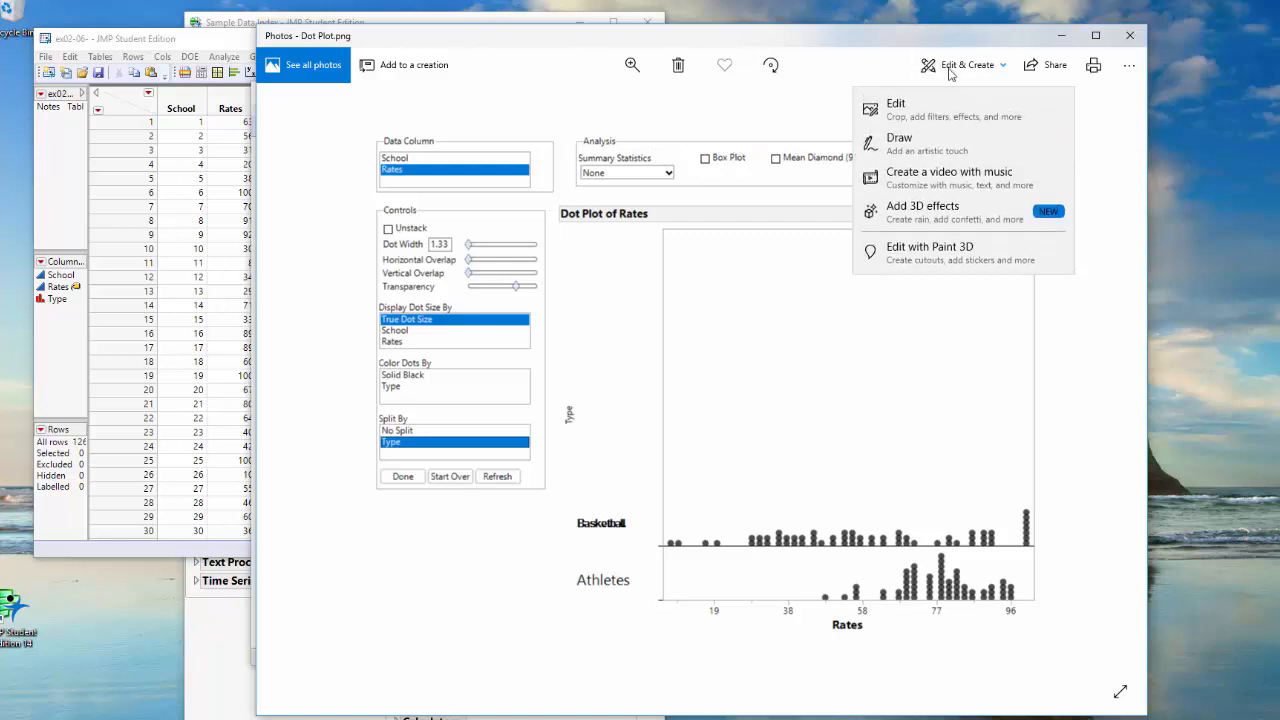
left_click(926, 110)
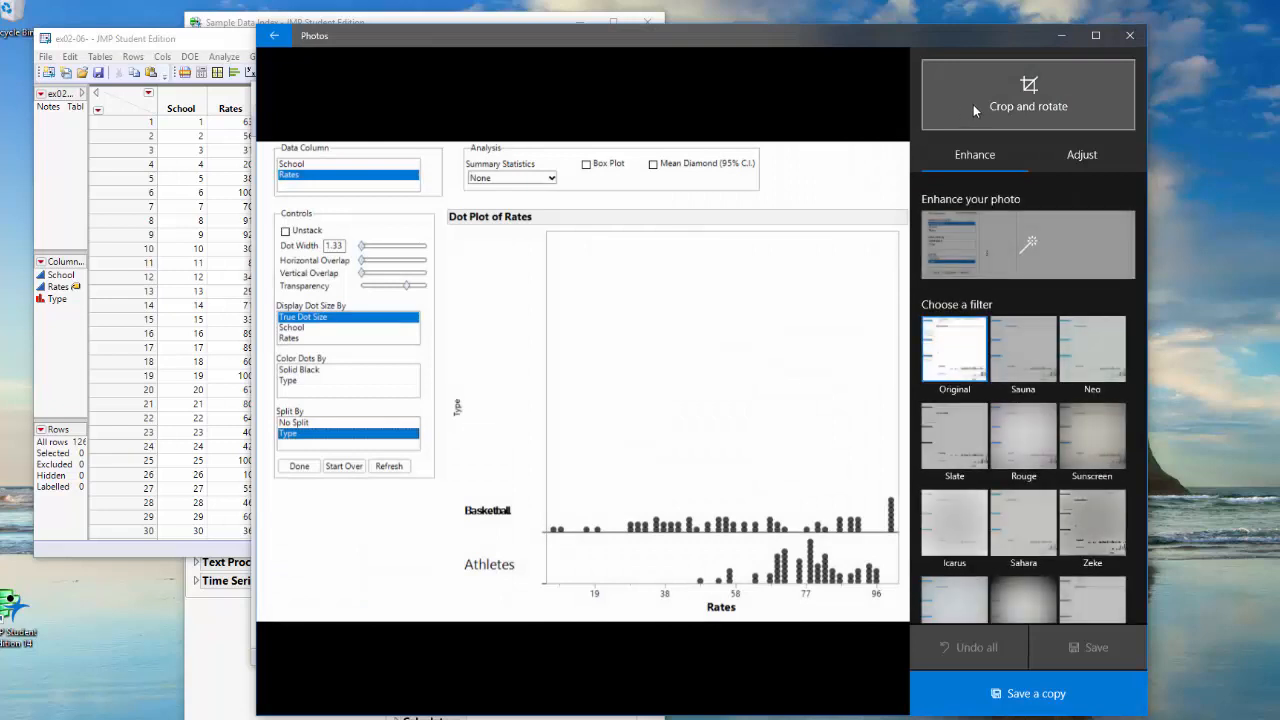
left_click(973, 104)
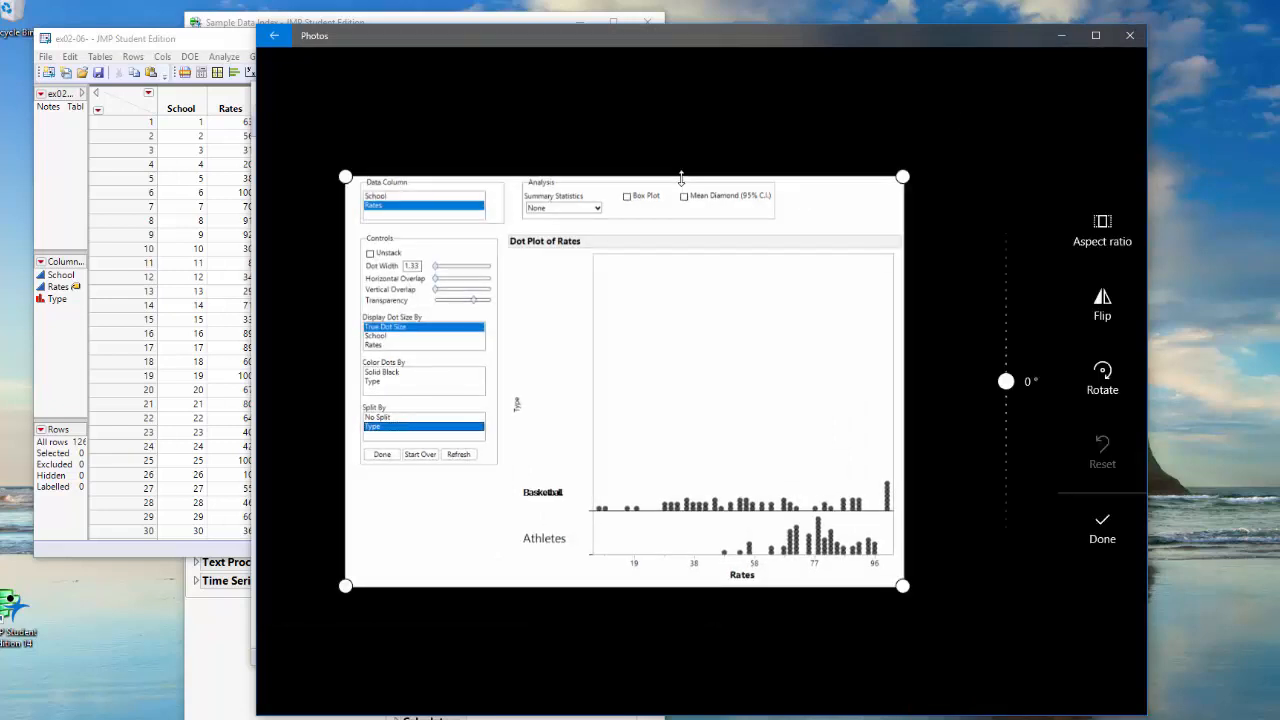
left_click_drag(681, 178, 668, 469)
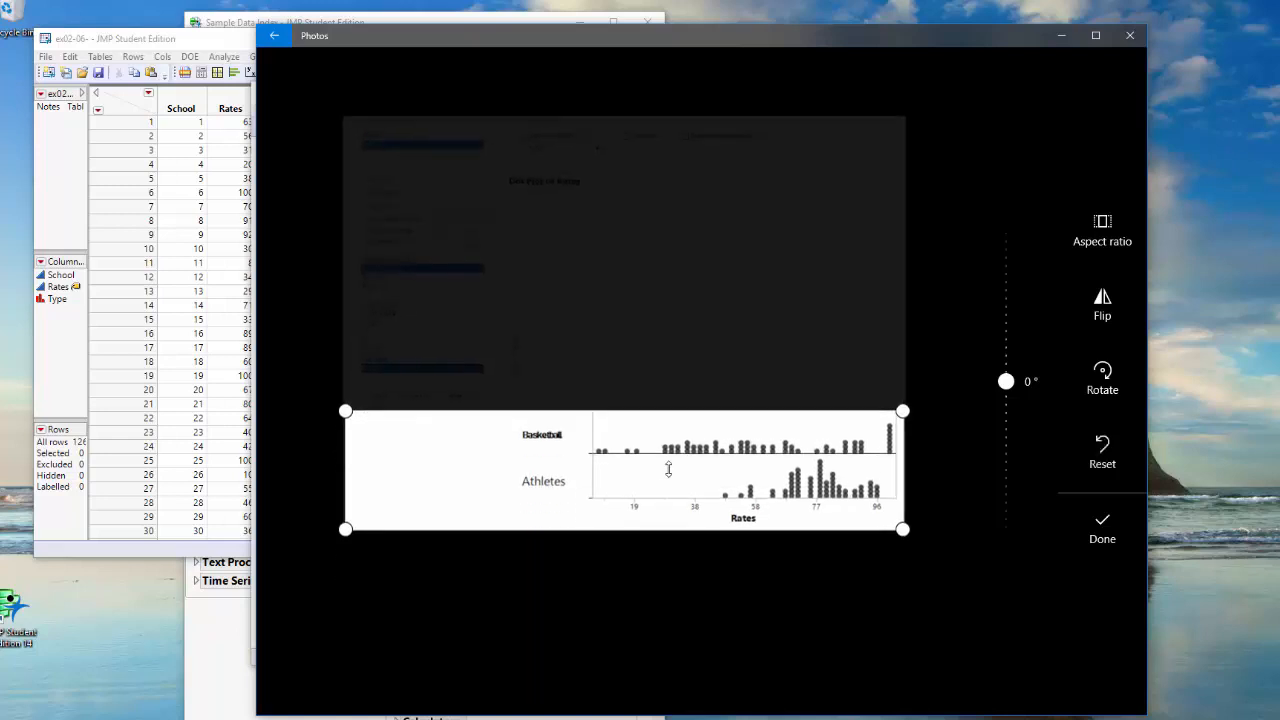
left_click_drag(350, 382, 487, 384)
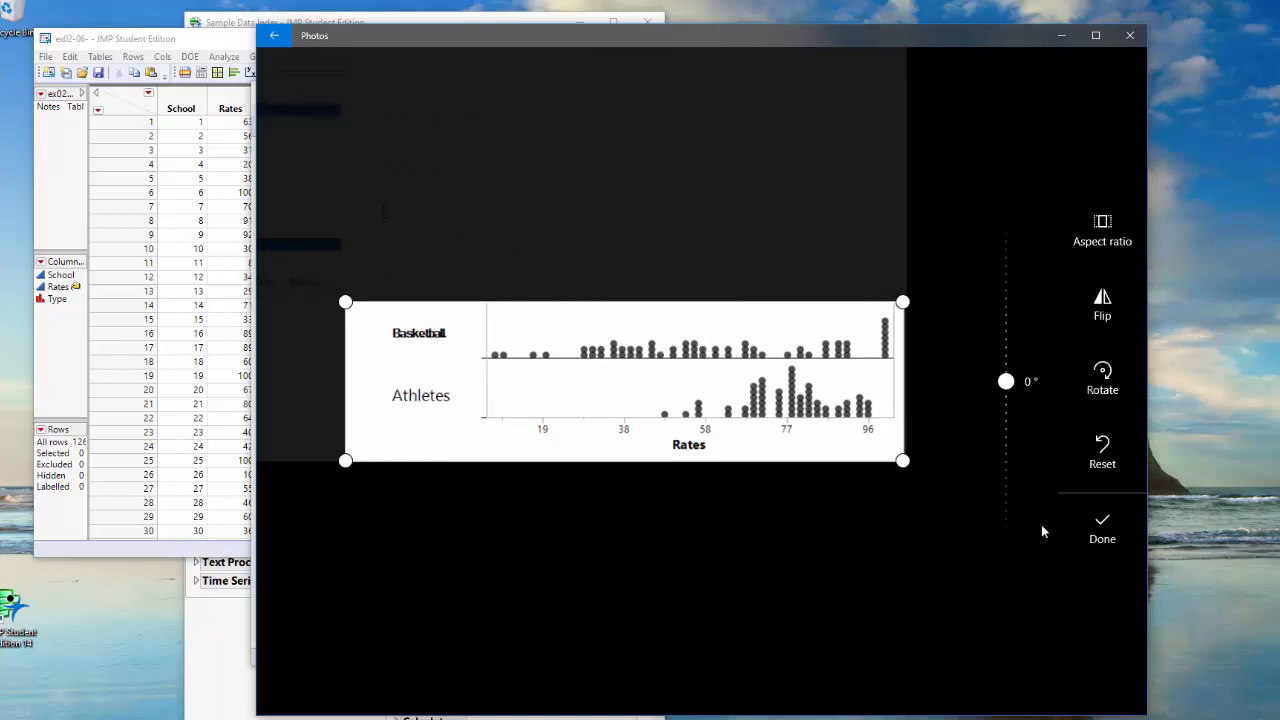
left_click(1077, 526)
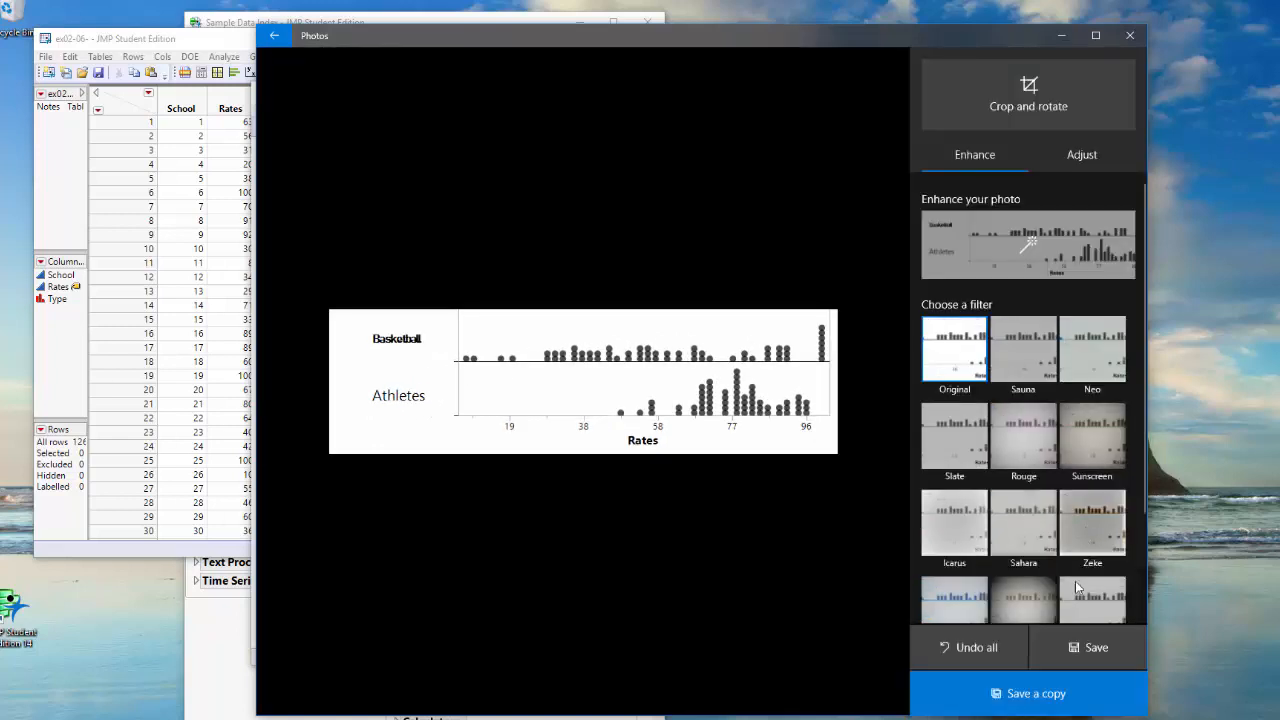
left_click(1067, 653)
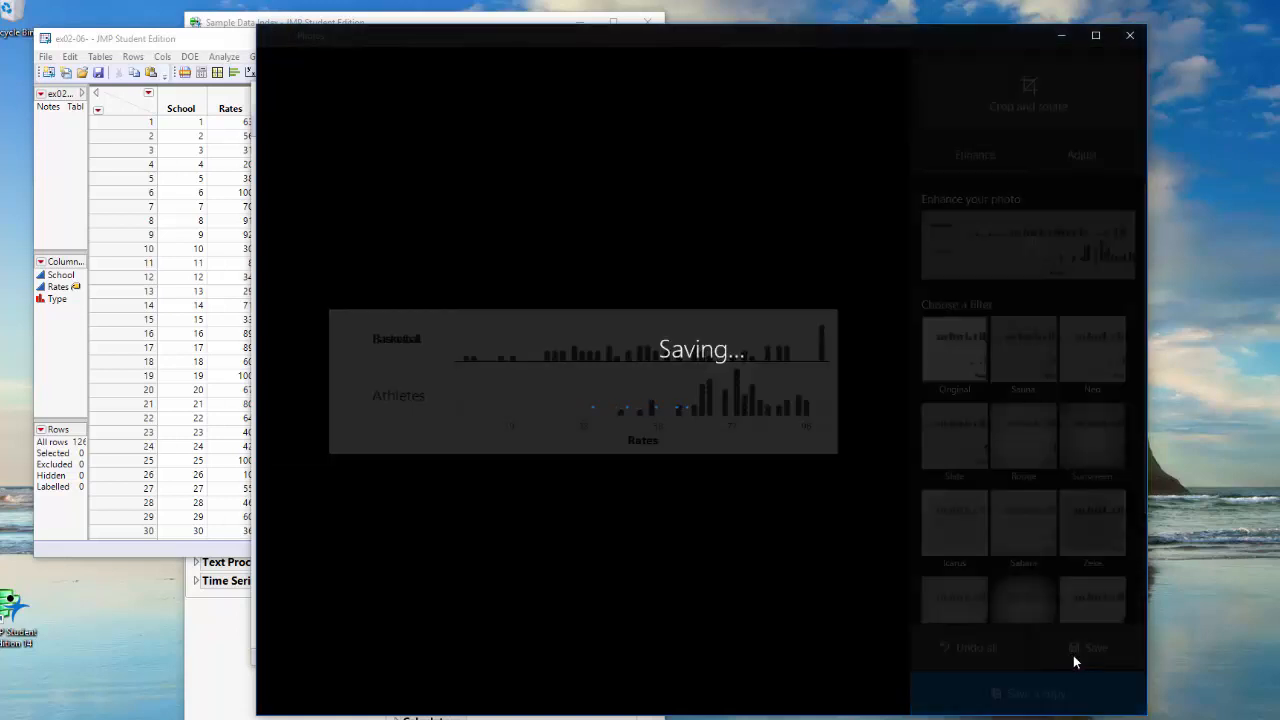